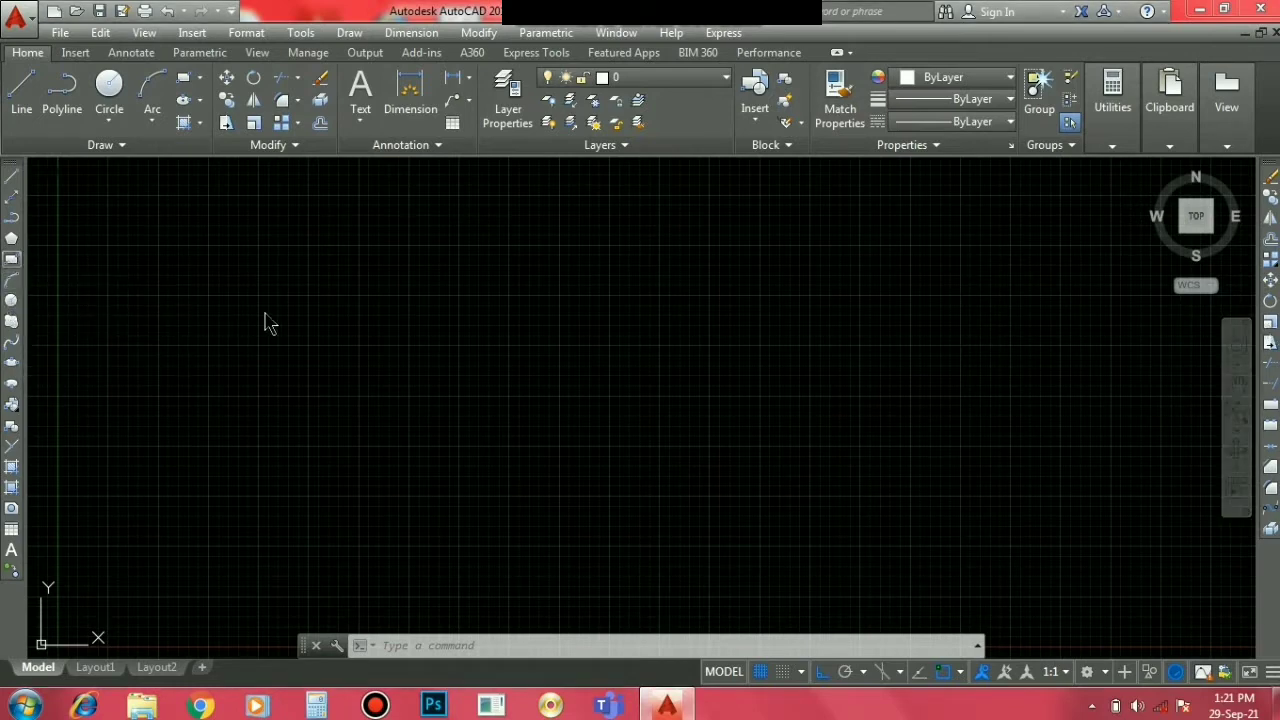
Step: Draw a small square rectangle left of the centre of model space
click(385, 354)
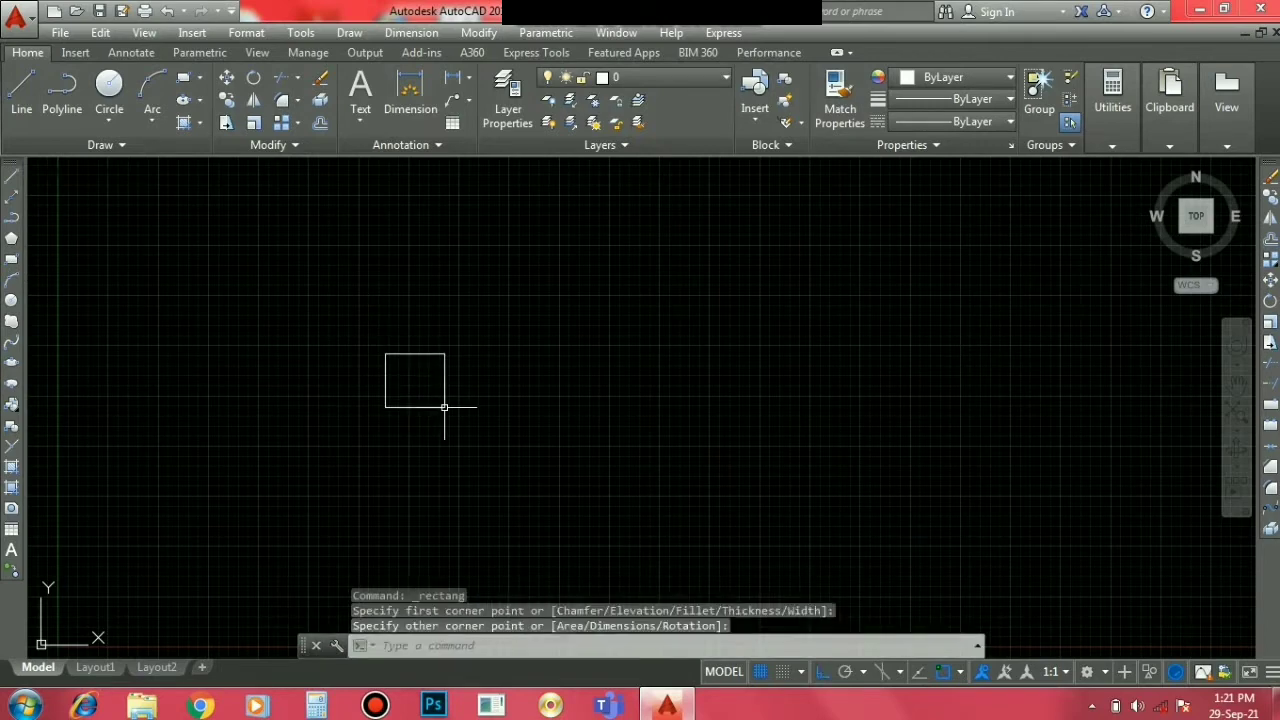
key(Escape)
key(Escape)
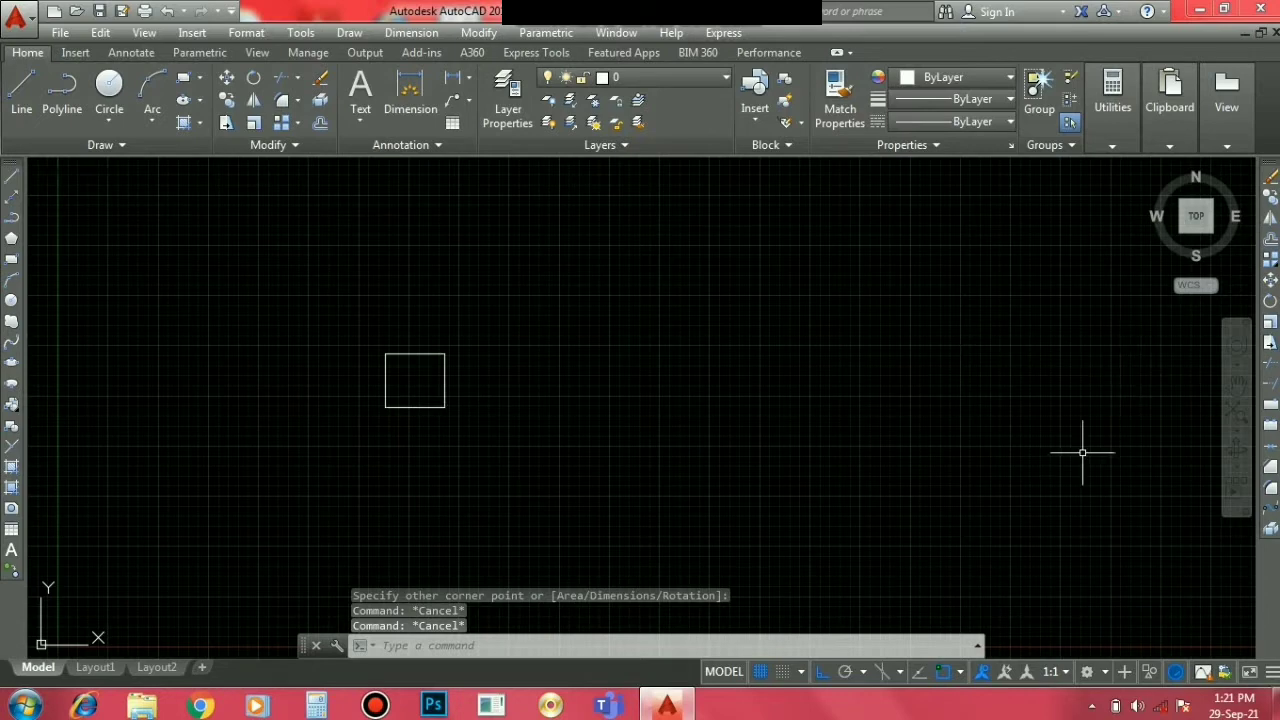
click(924, 645)
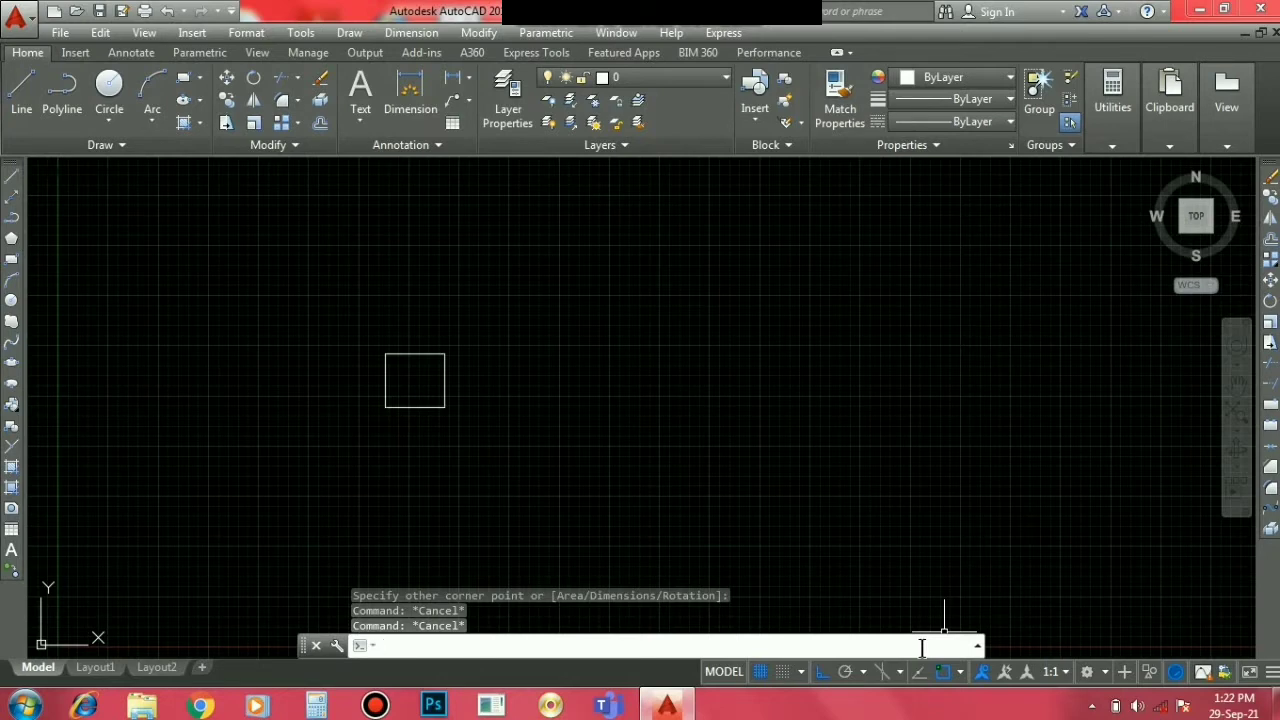
Step: Scale the square by a factor of 3 about its bottom-left corner with the SC command
click(573, 643)
text(c)
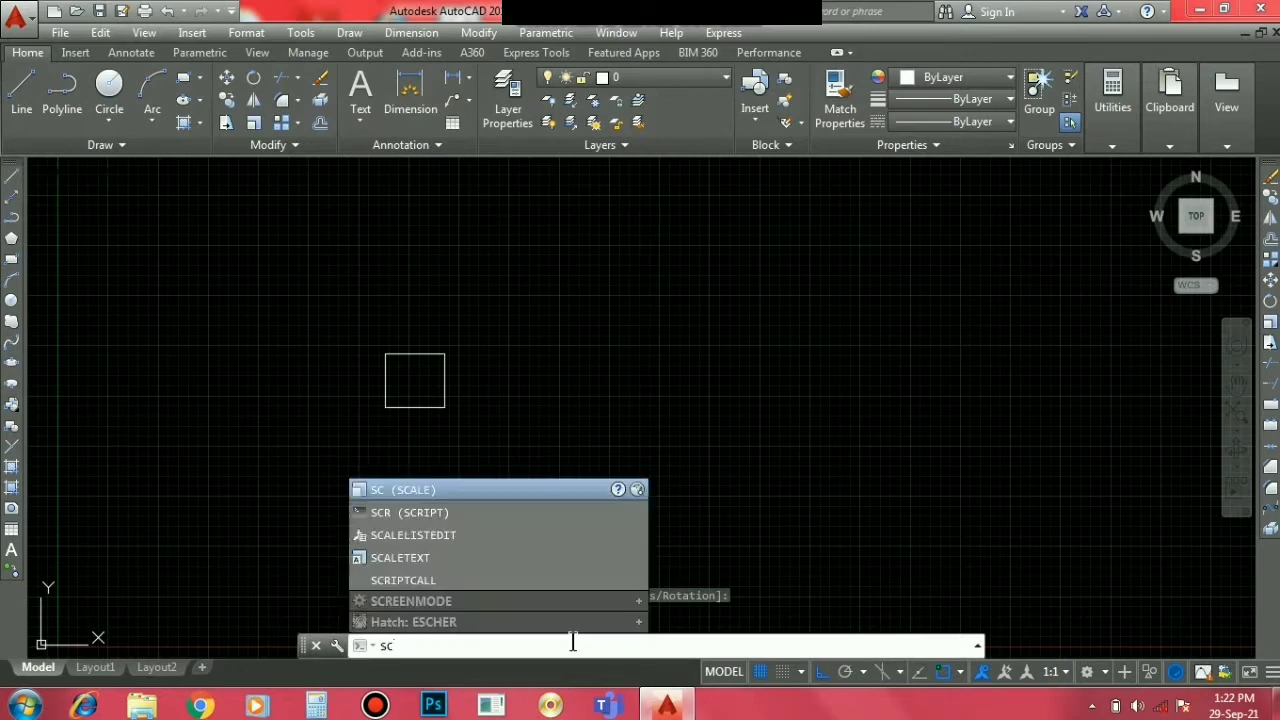
key(Return)
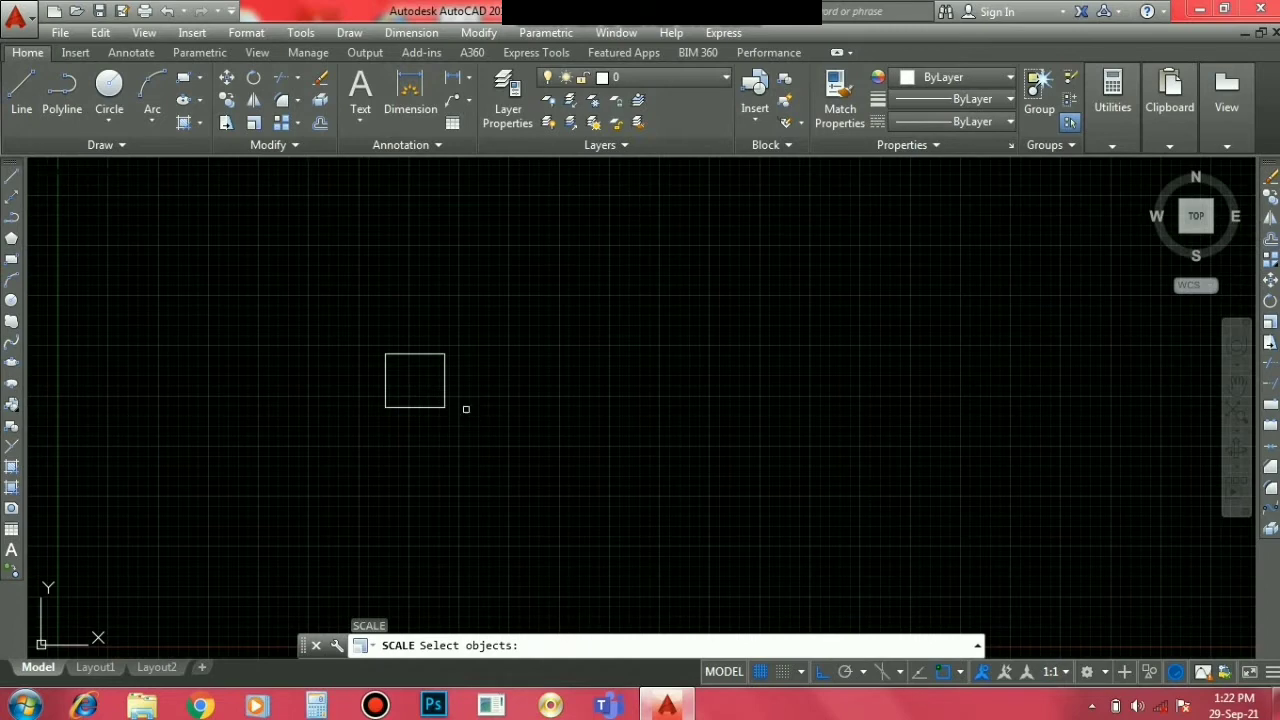
click(445, 387)
click(460, 427)
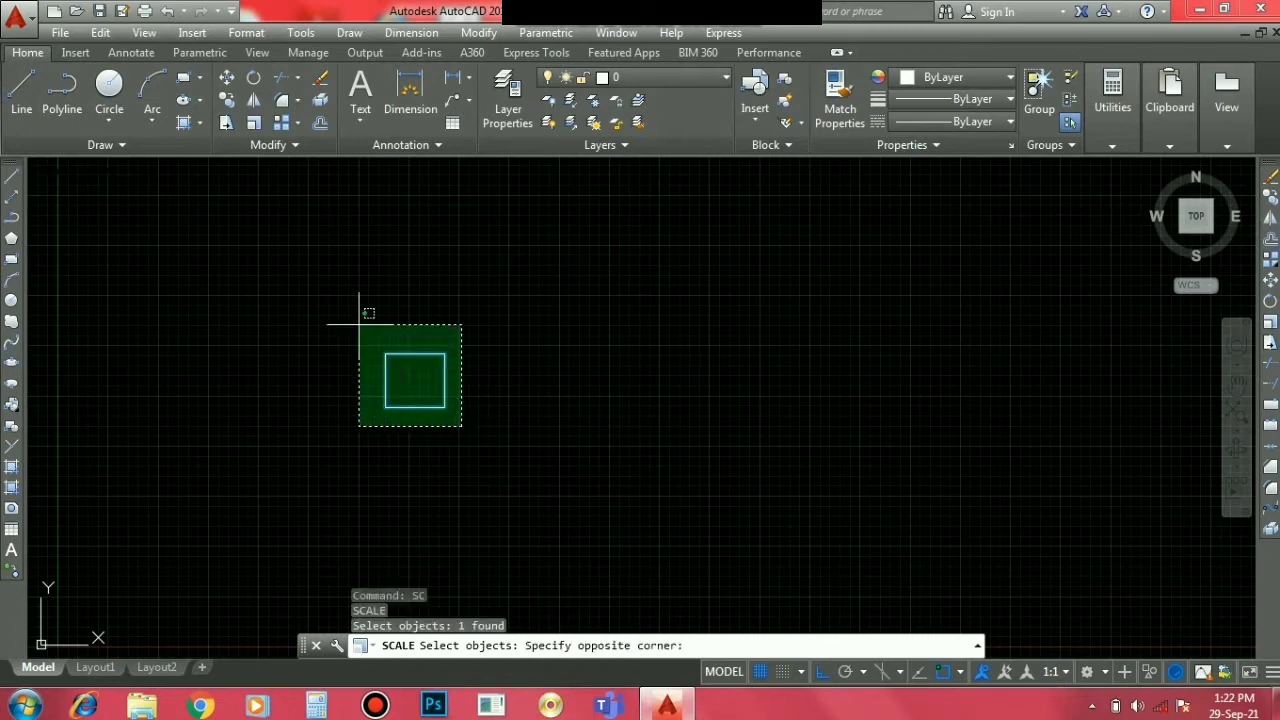
click(357, 322)
key(Return)
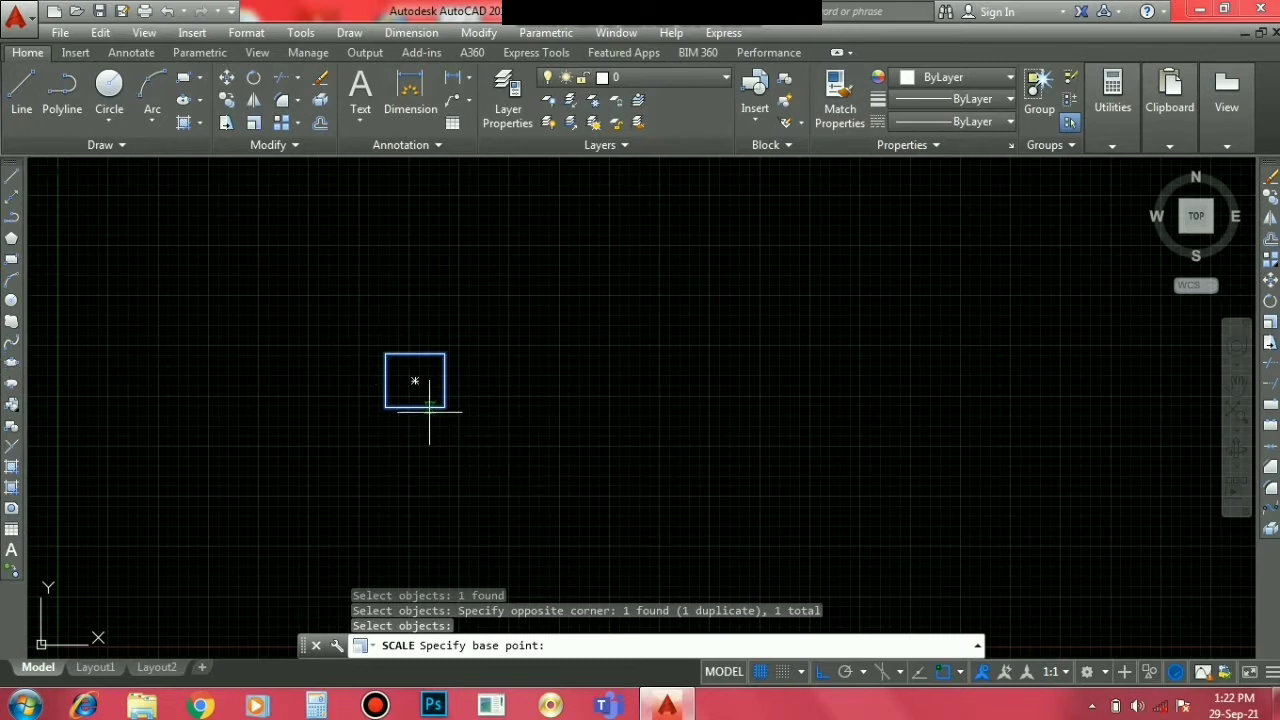
click(386, 406)
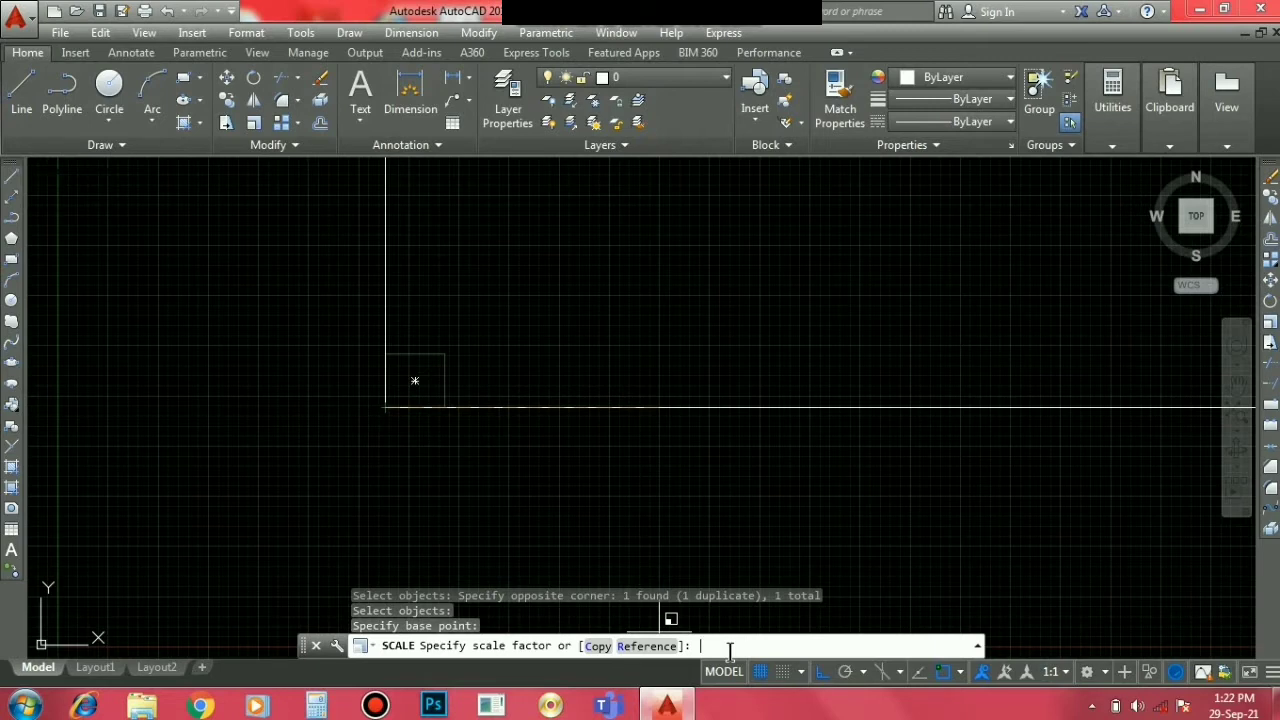
text(3)
key(Return)
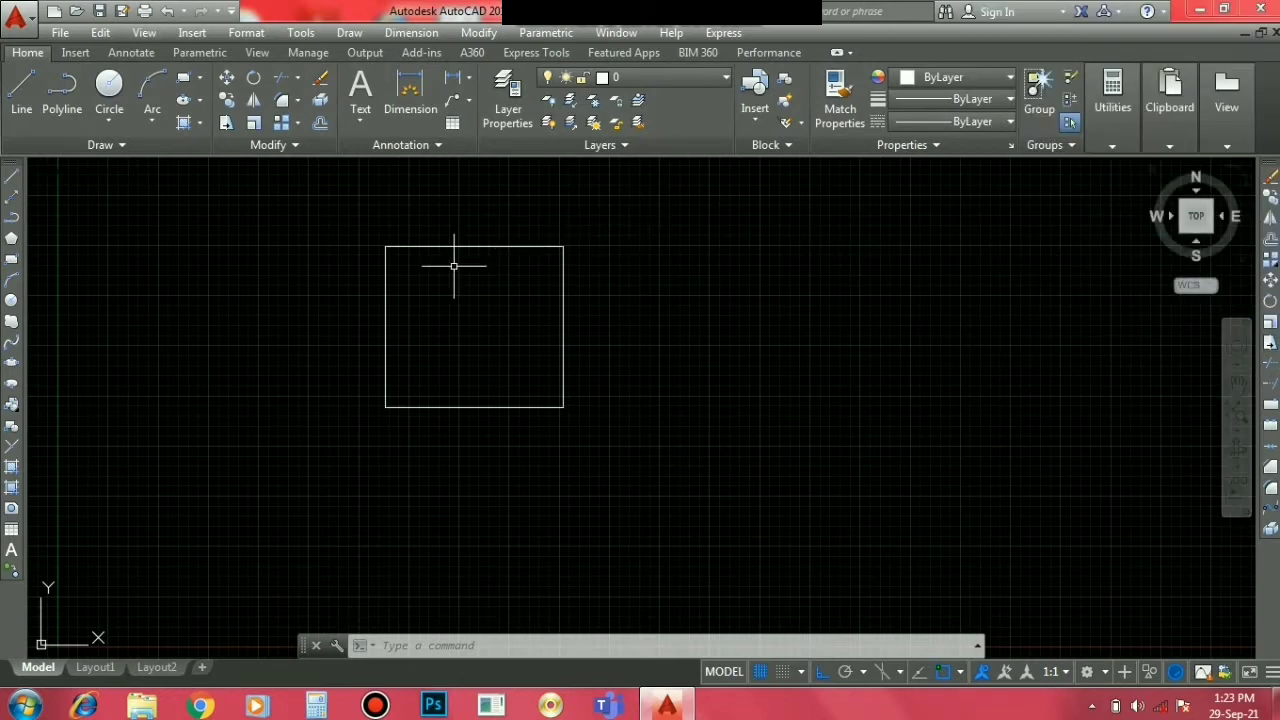
Step: Grip-stretch the square's right edge far right and its bottom edge down into a wide rectangle
click(617, 349)
click(551, 311)
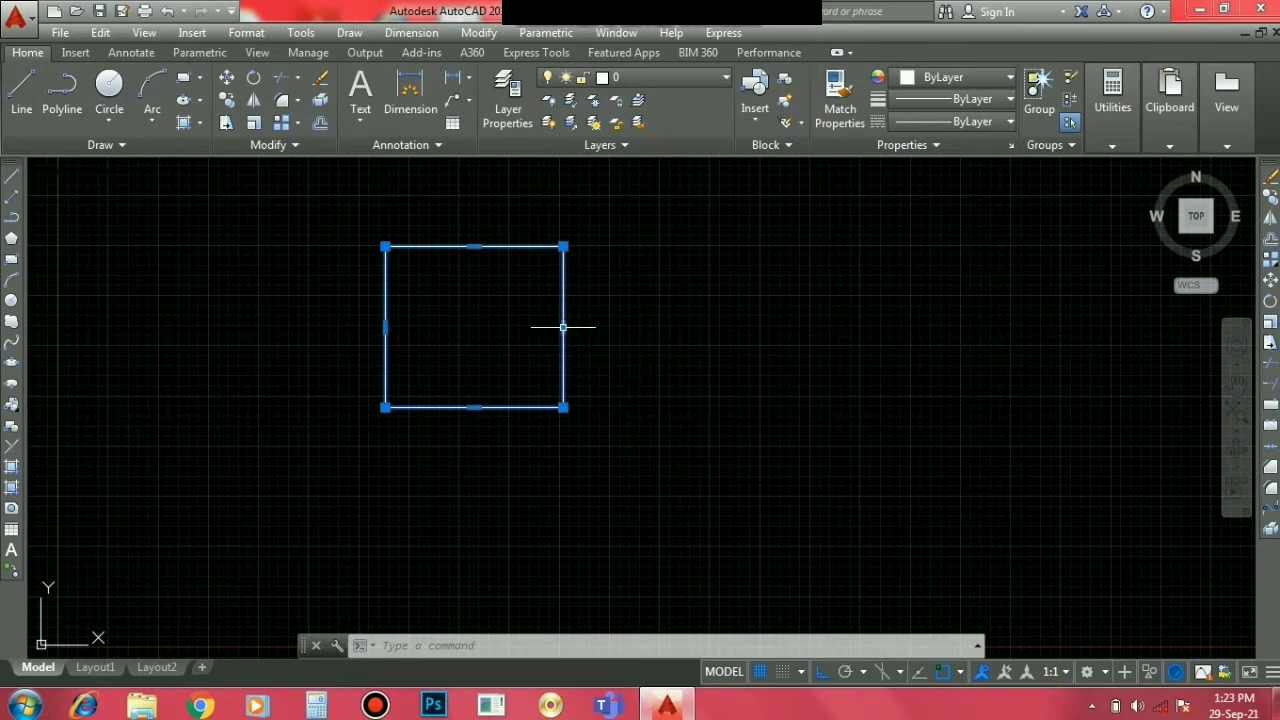
mouse_move(563, 327)
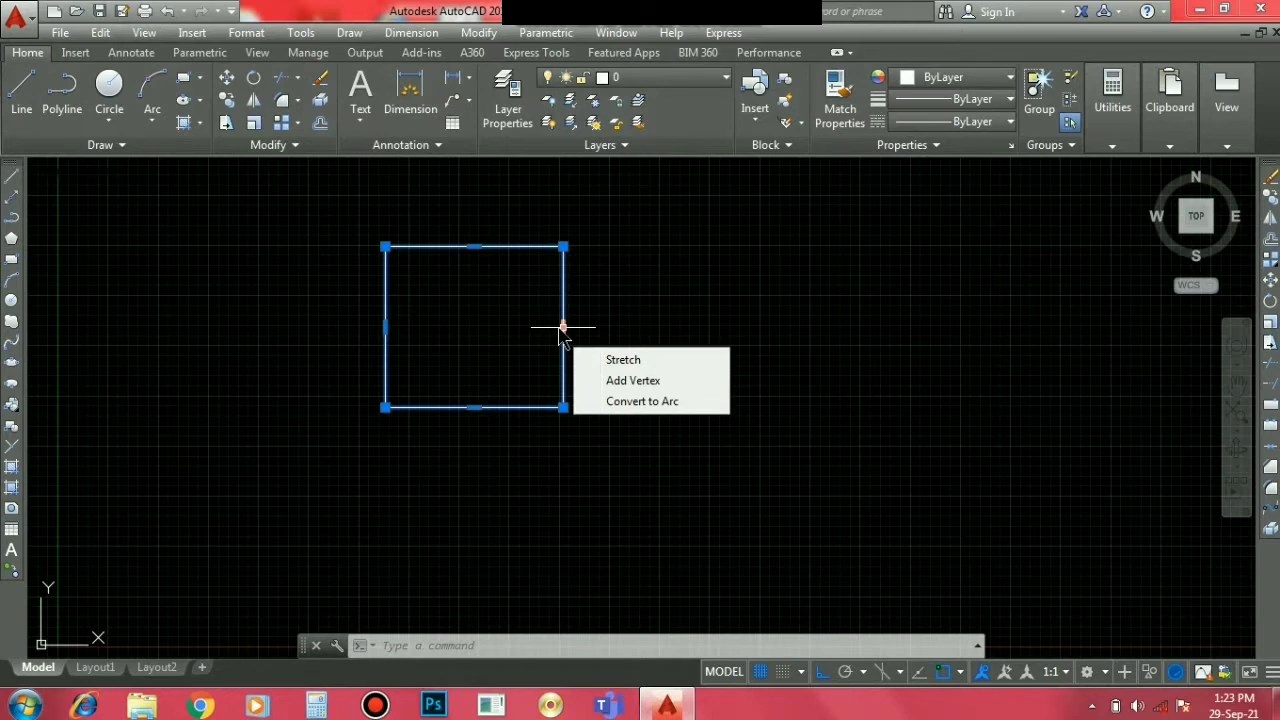
click(610, 360)
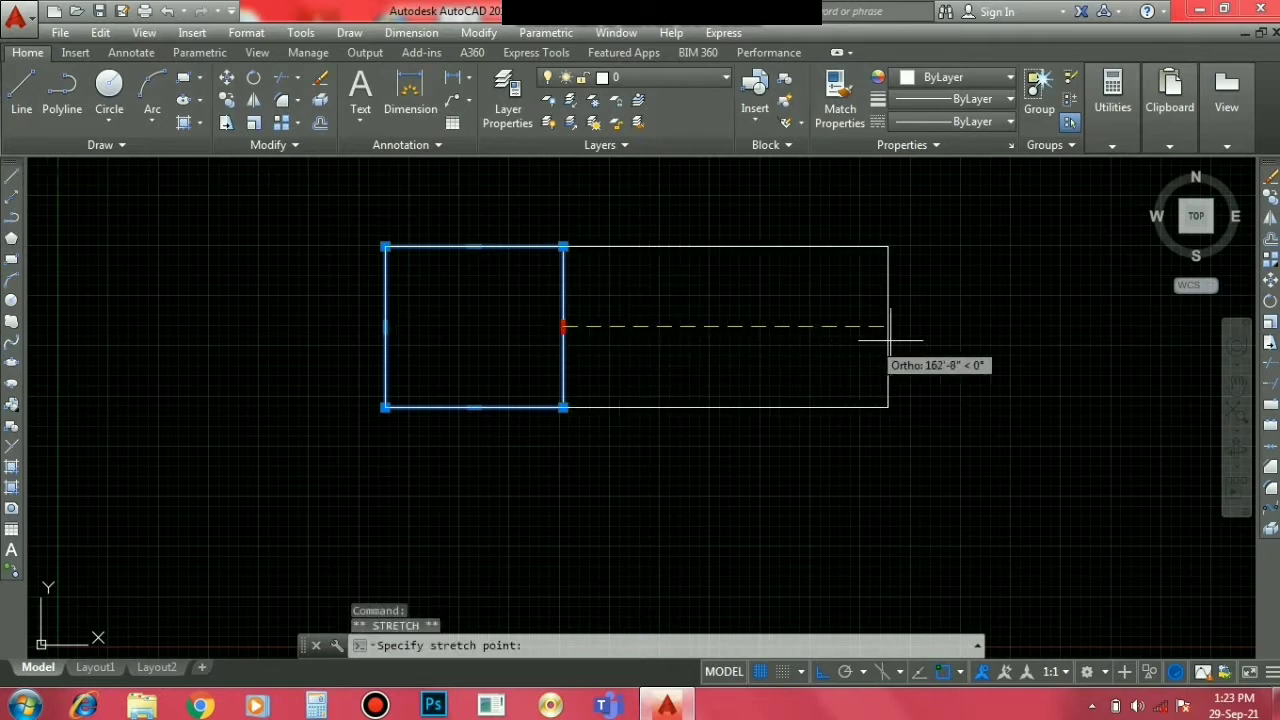
click(1033, 327)
mouse_move(708, 407)
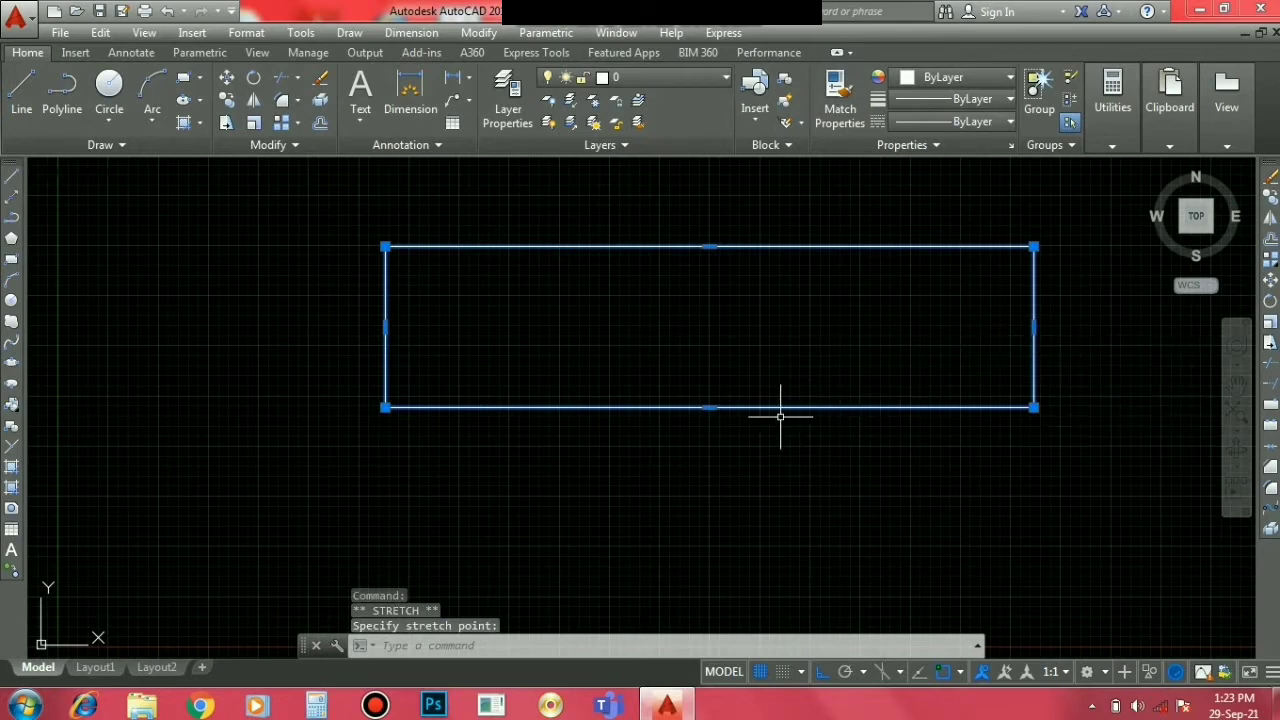
click(709, 407)
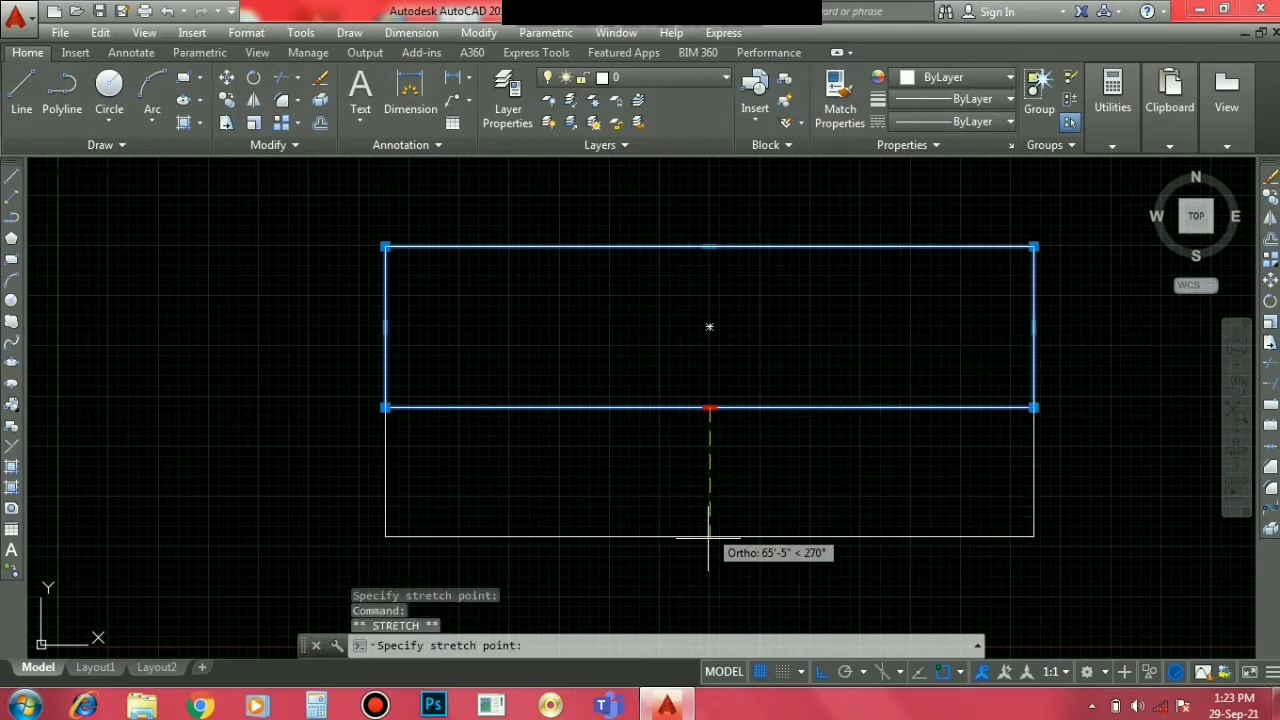
click(709, 590)
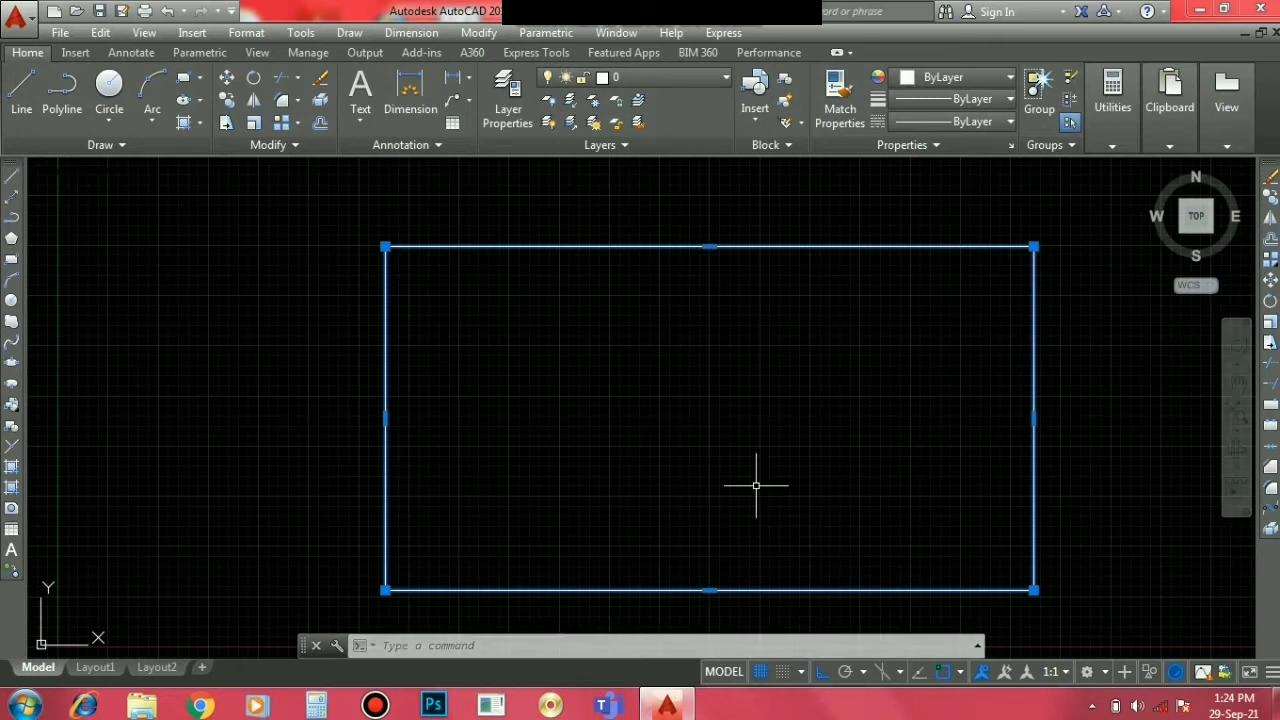
scroll(755, 485, down, 4)
Step: Draw a second rectangle from lines, its left edge rising past the top-left corner
scroll(1257, 360, up, 2)
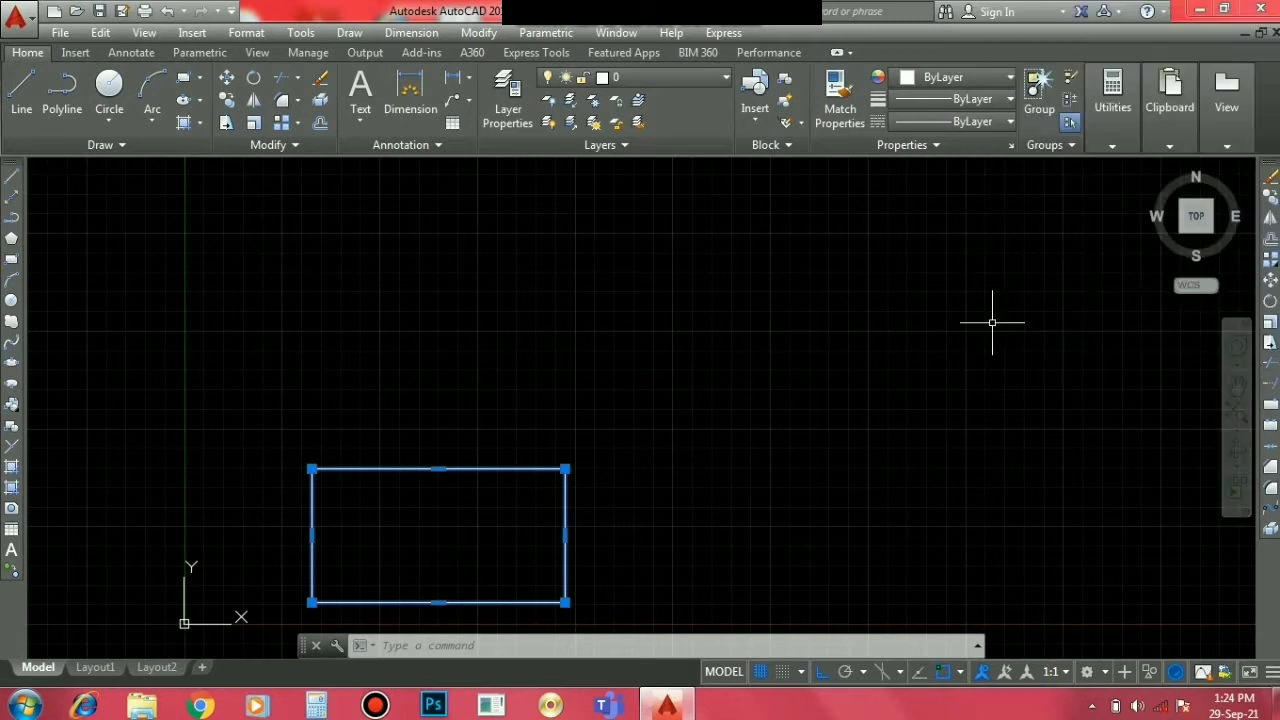
click(22, 100)
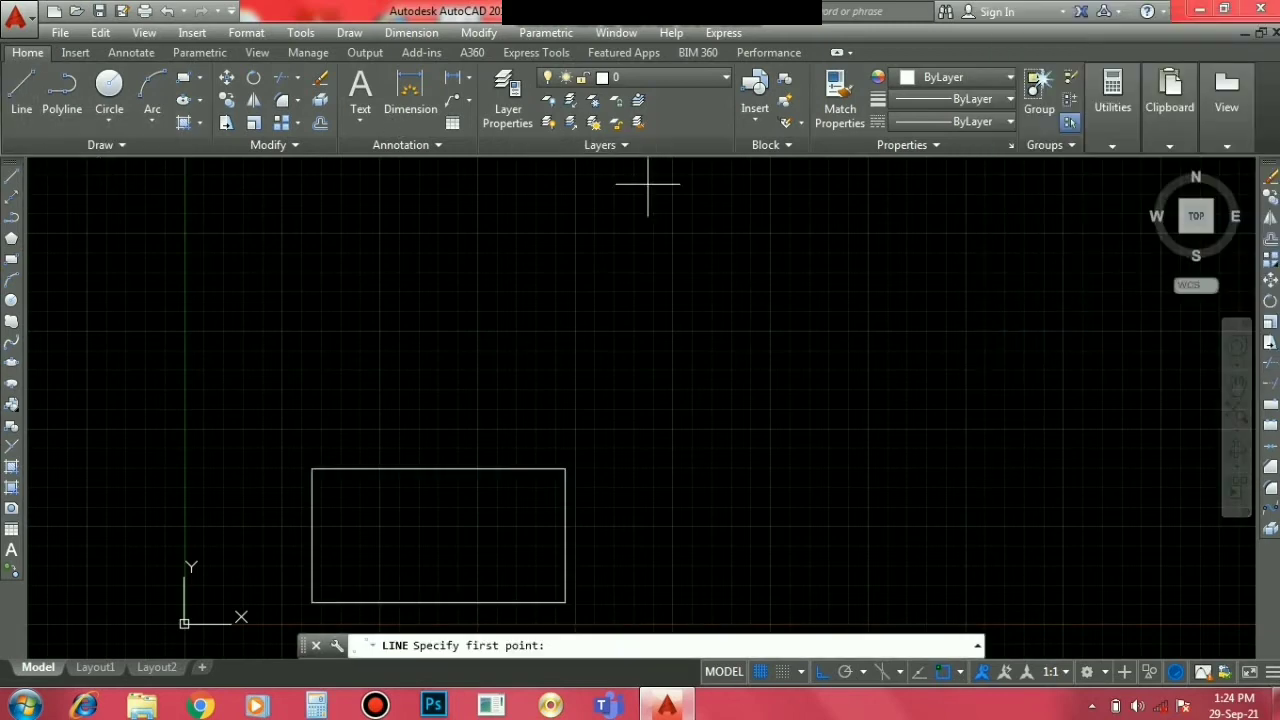
click(670, 337)
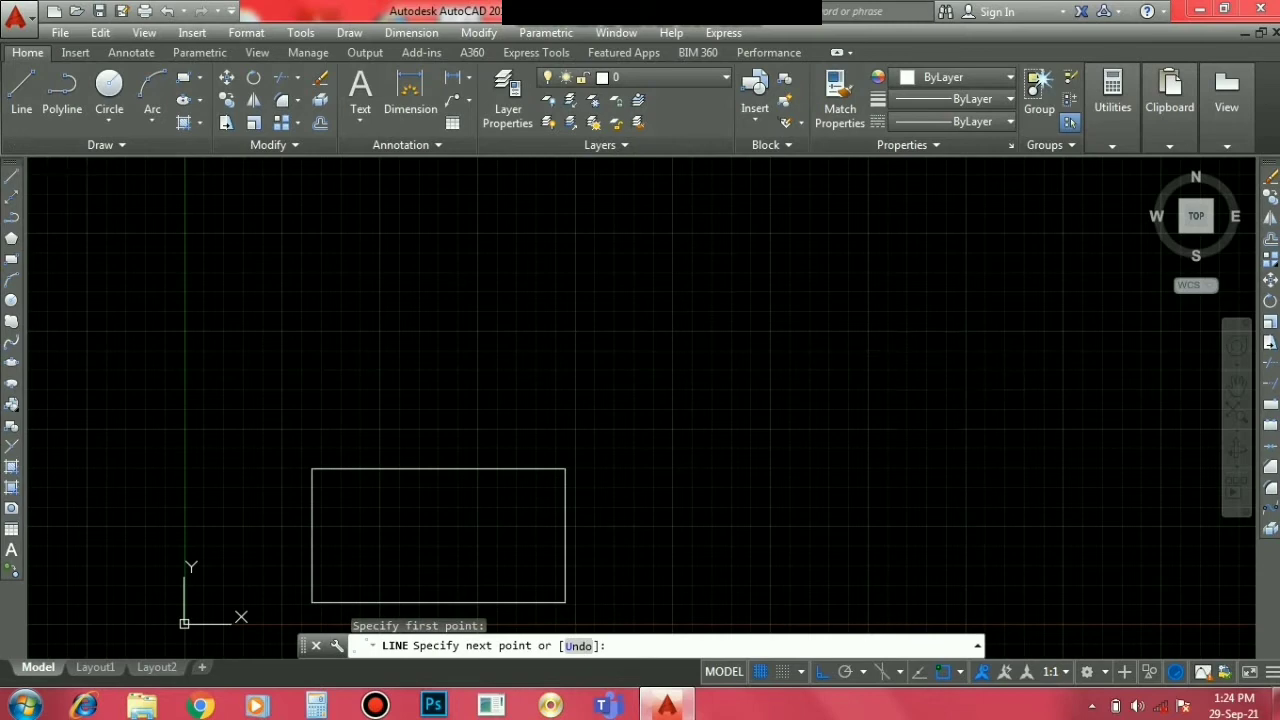
click(900, 360)
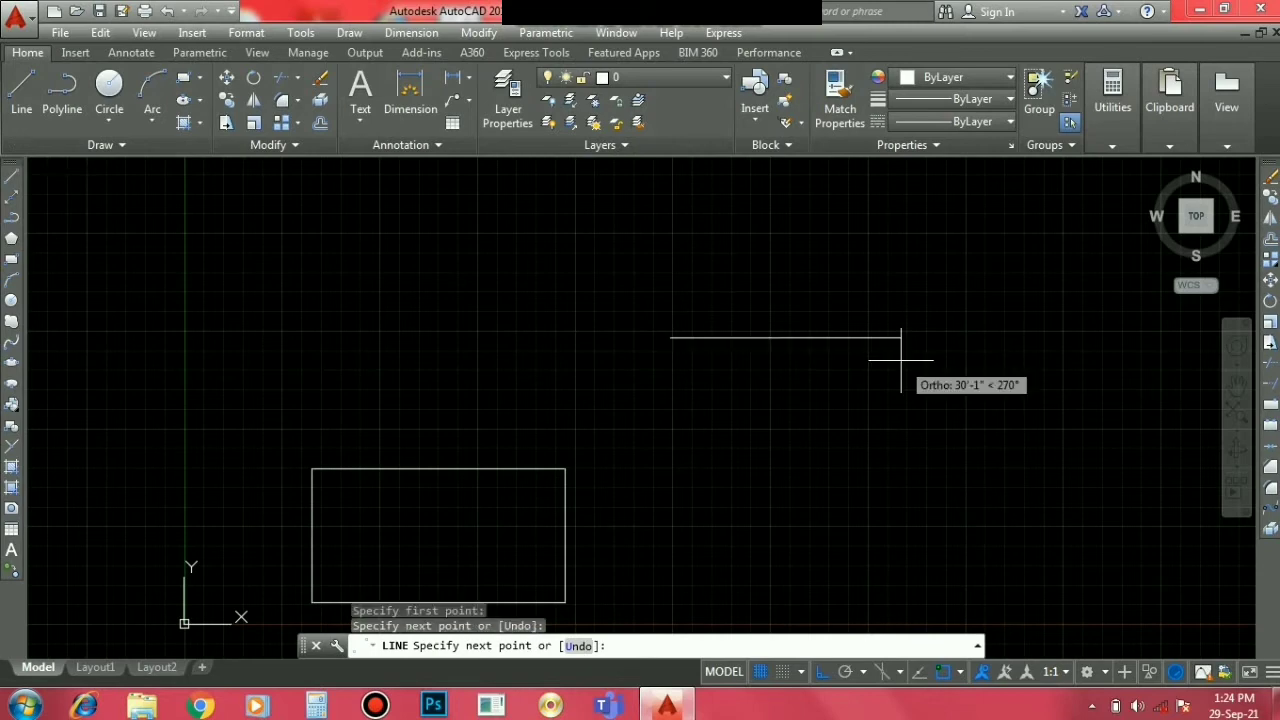
click(900, 497)
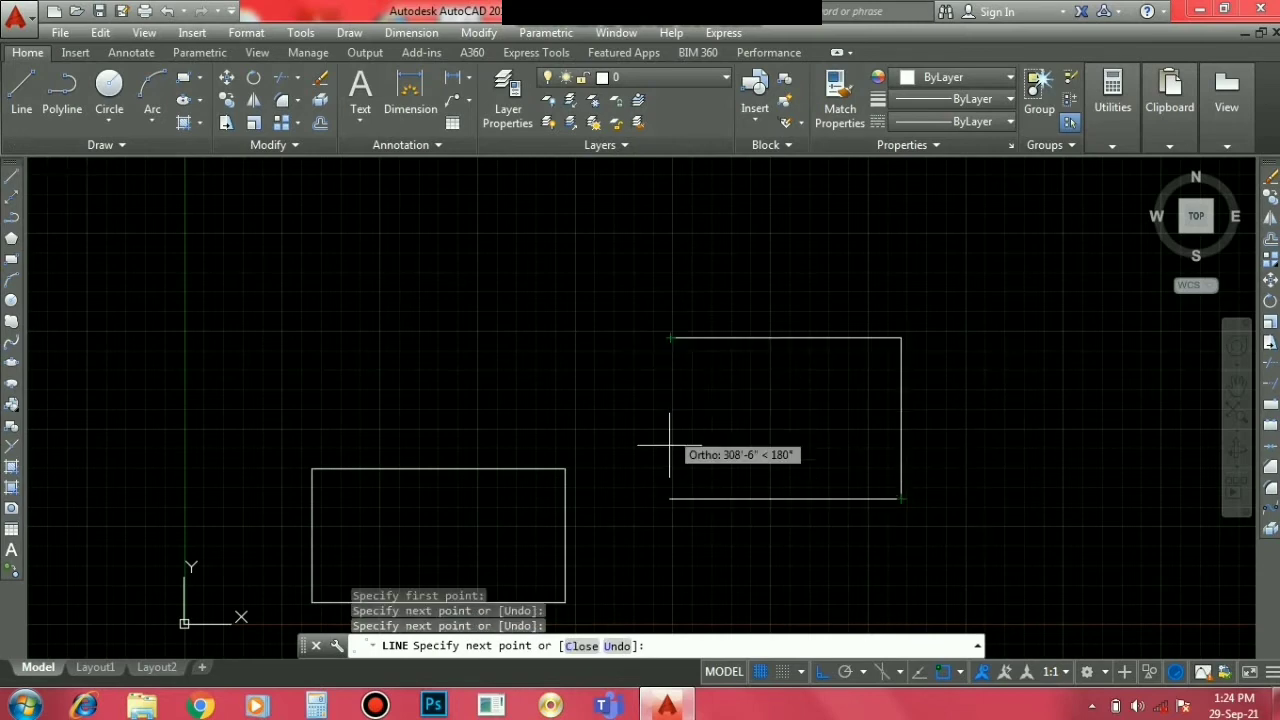
click(672, 497)
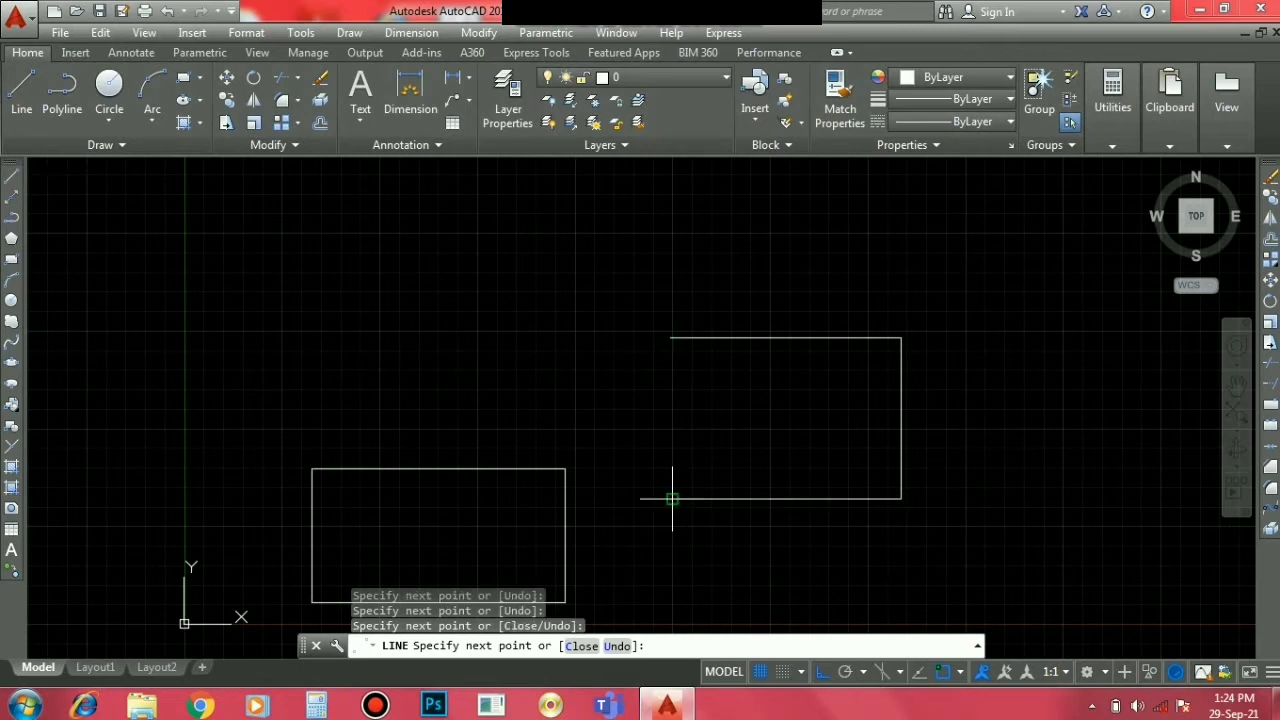
click(672, 297)
key(Escape)
key(Escape)
key(Escape)
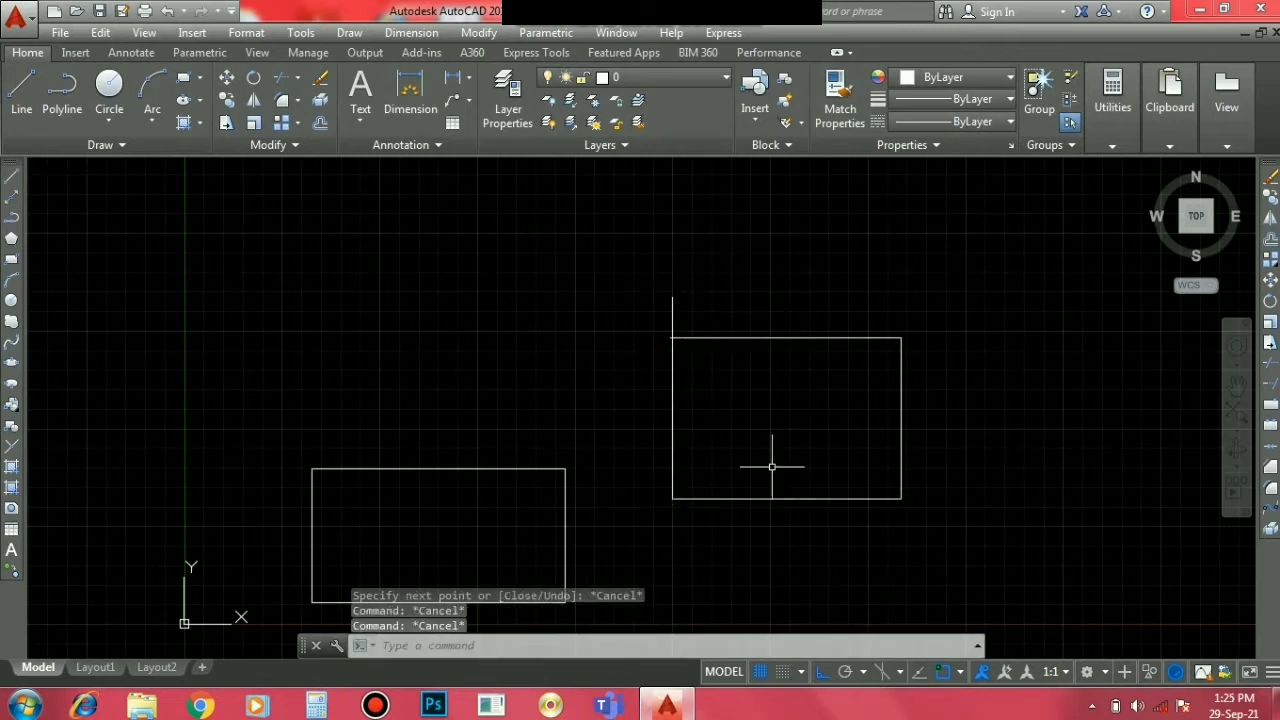
Step: Select the tall left vertical line, then deselect it and zoom to inspect the corner
click(673, 380)
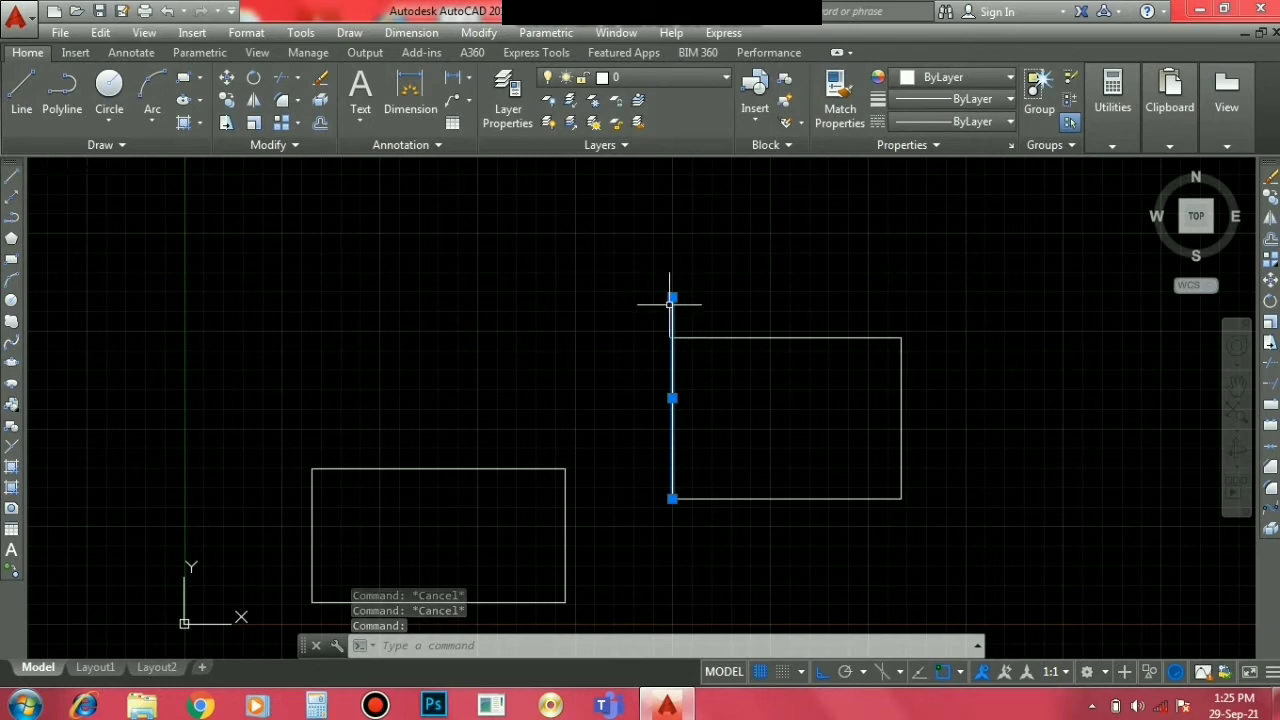
scroll(680, 326, up, 4)
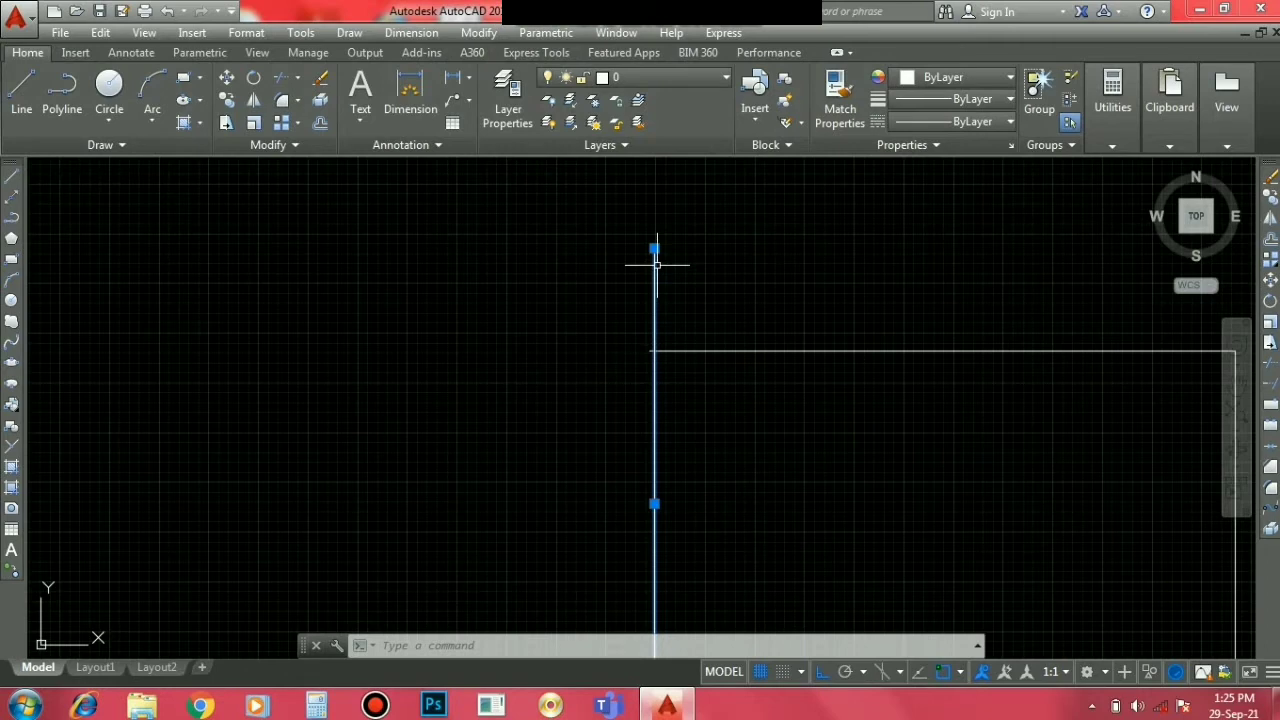
scroll(662, 380, down, 2)
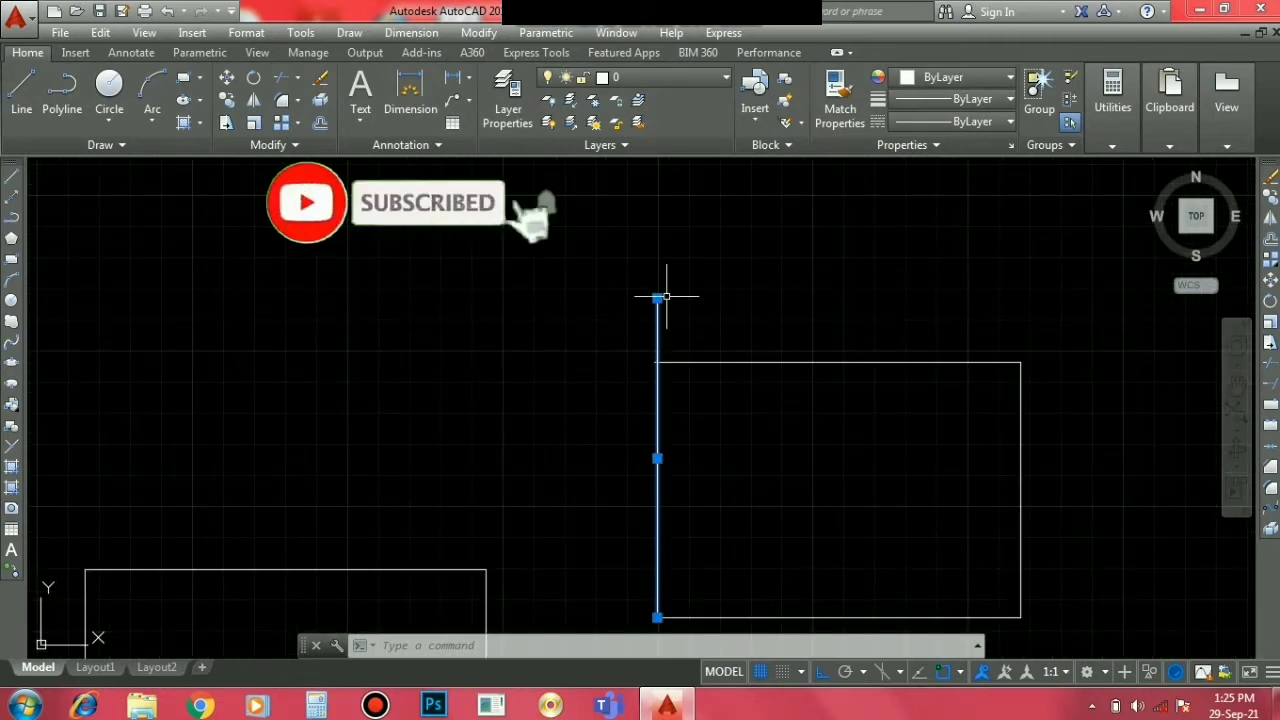
key(Escape)
key(Escape)
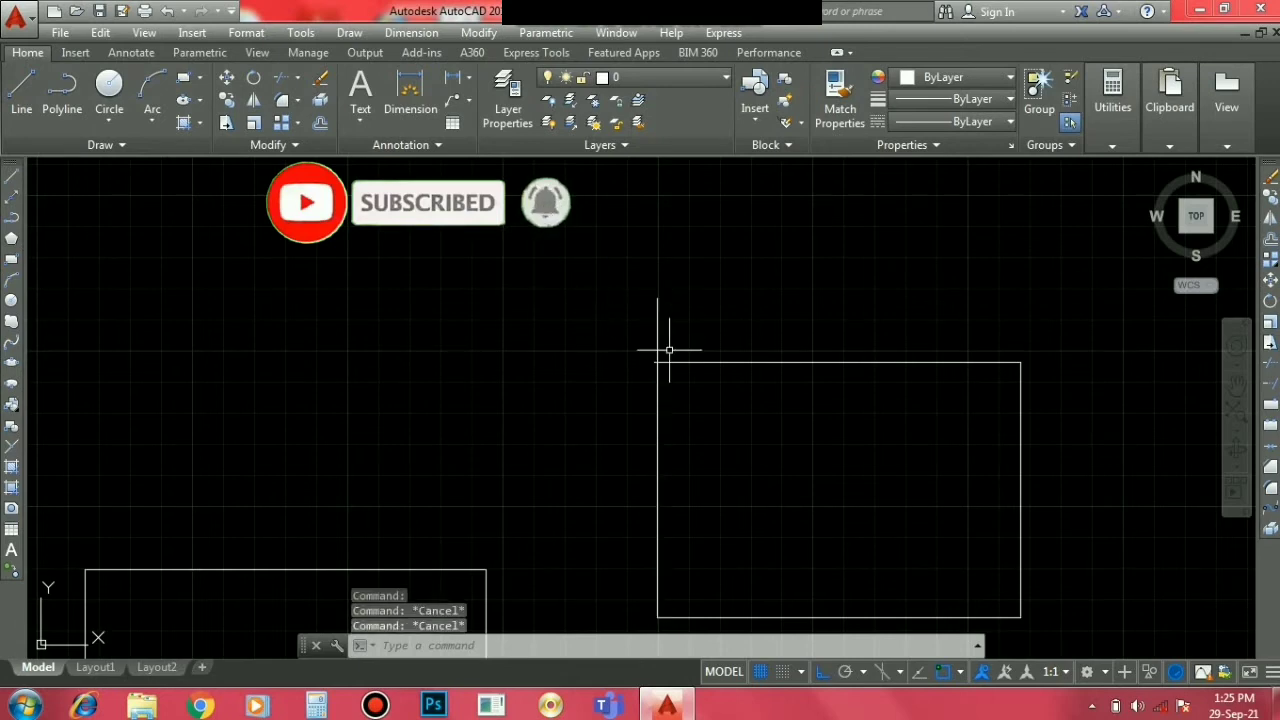
scroll(640, 375, up, 3)
scroll(543, 434, up, 2)
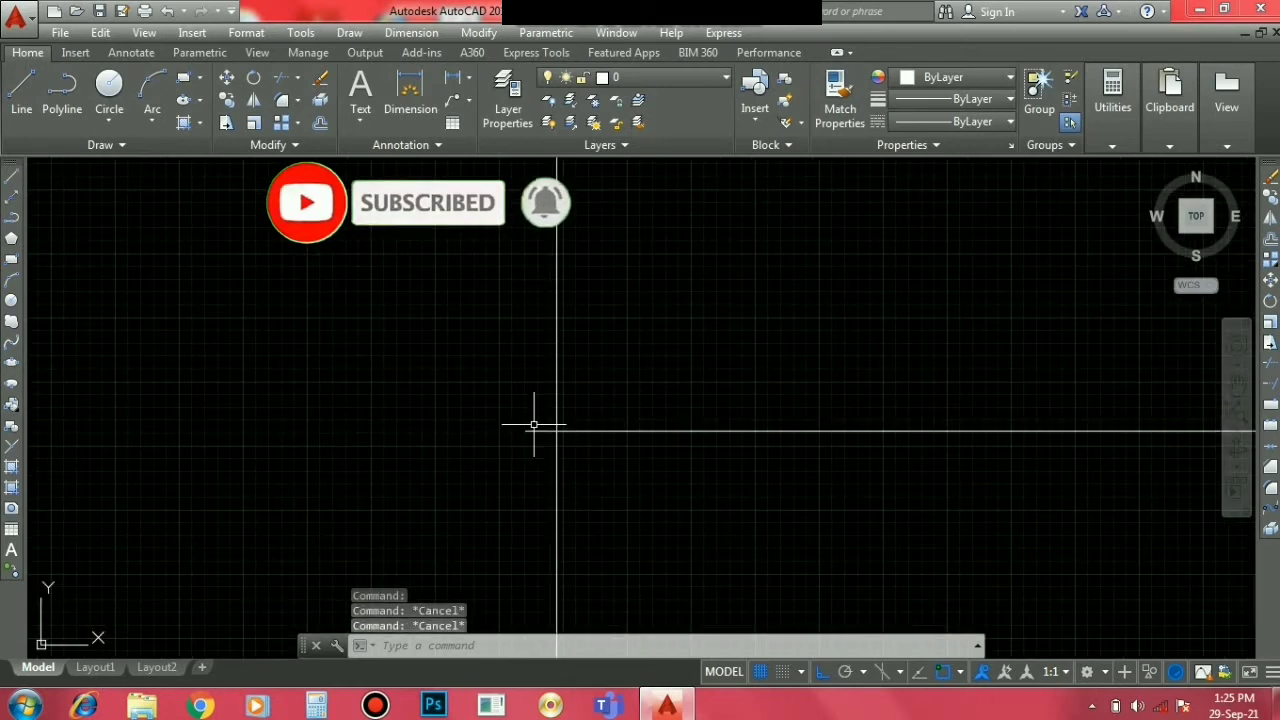
scroll(534, 428, down, 1)
scroll(538, 426, down, 2)
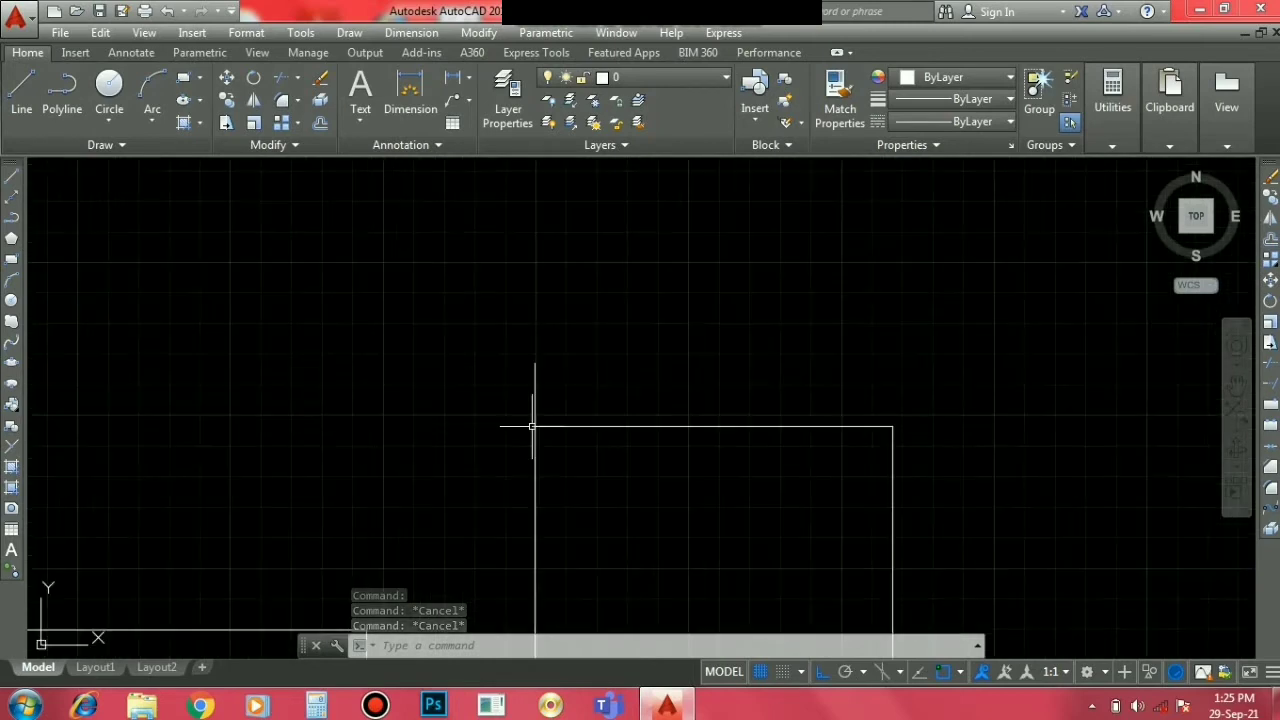
scroll(594, 491, down, 2)
scroll(598, 527, up, 1)
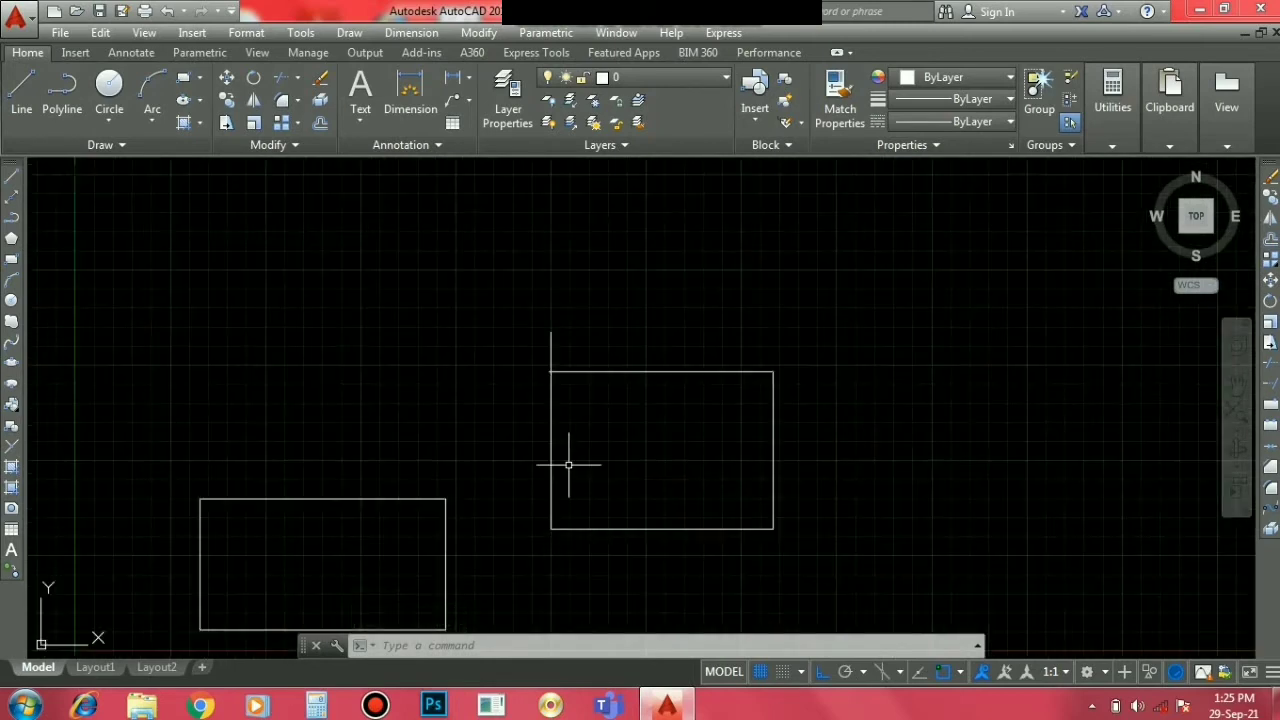
Step: Trim the vertical and horizontal stubs overhanging the upper rectangle's top-left corner
click(561, 643)
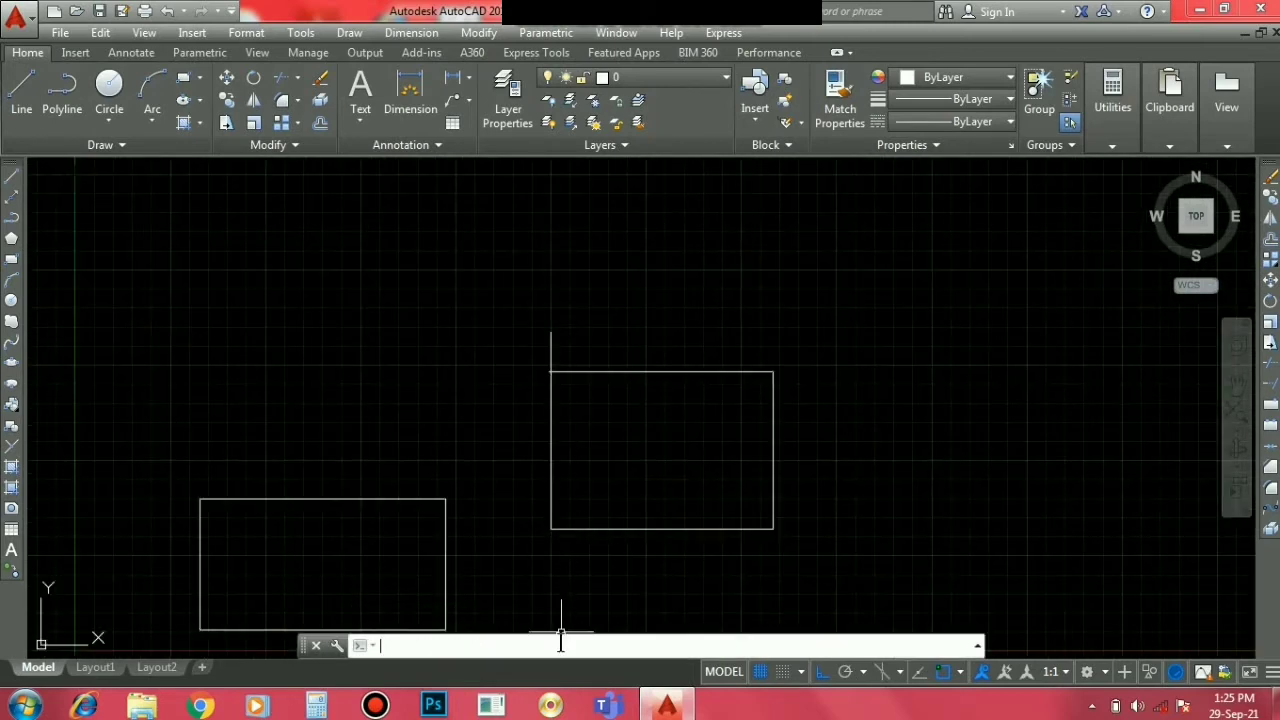
text(tr)
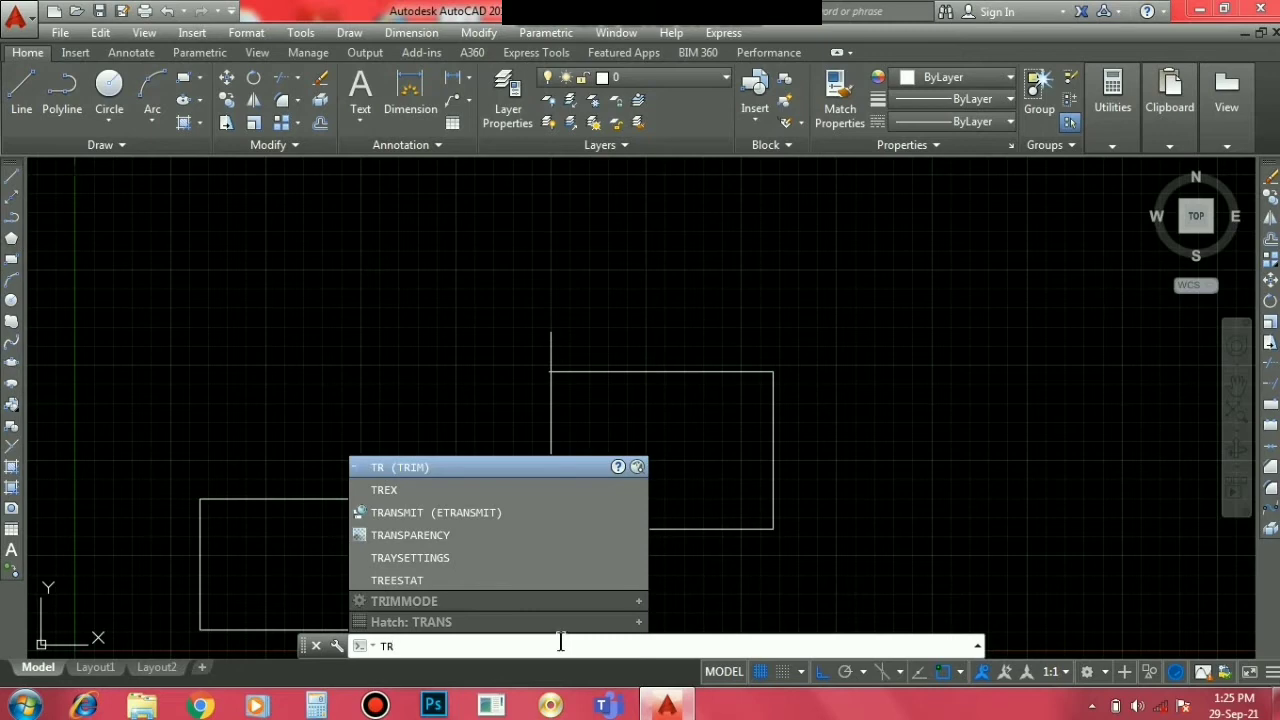
key(Return)
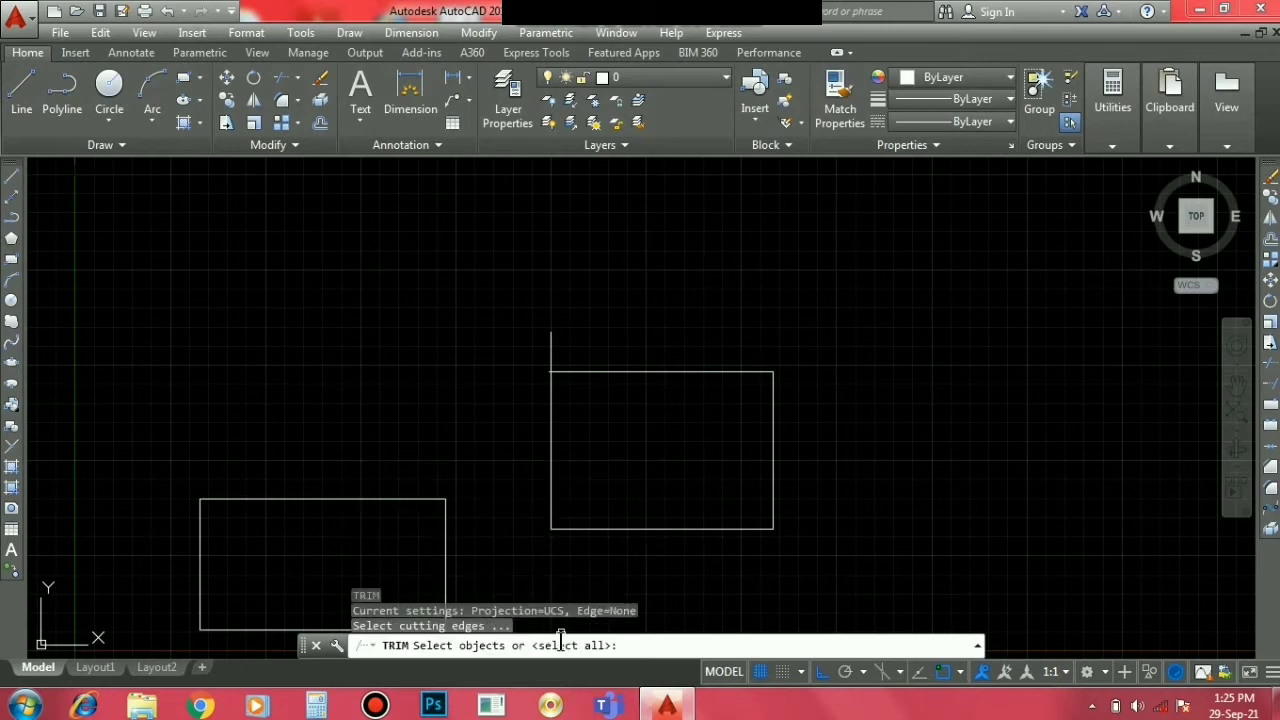
key(Return)
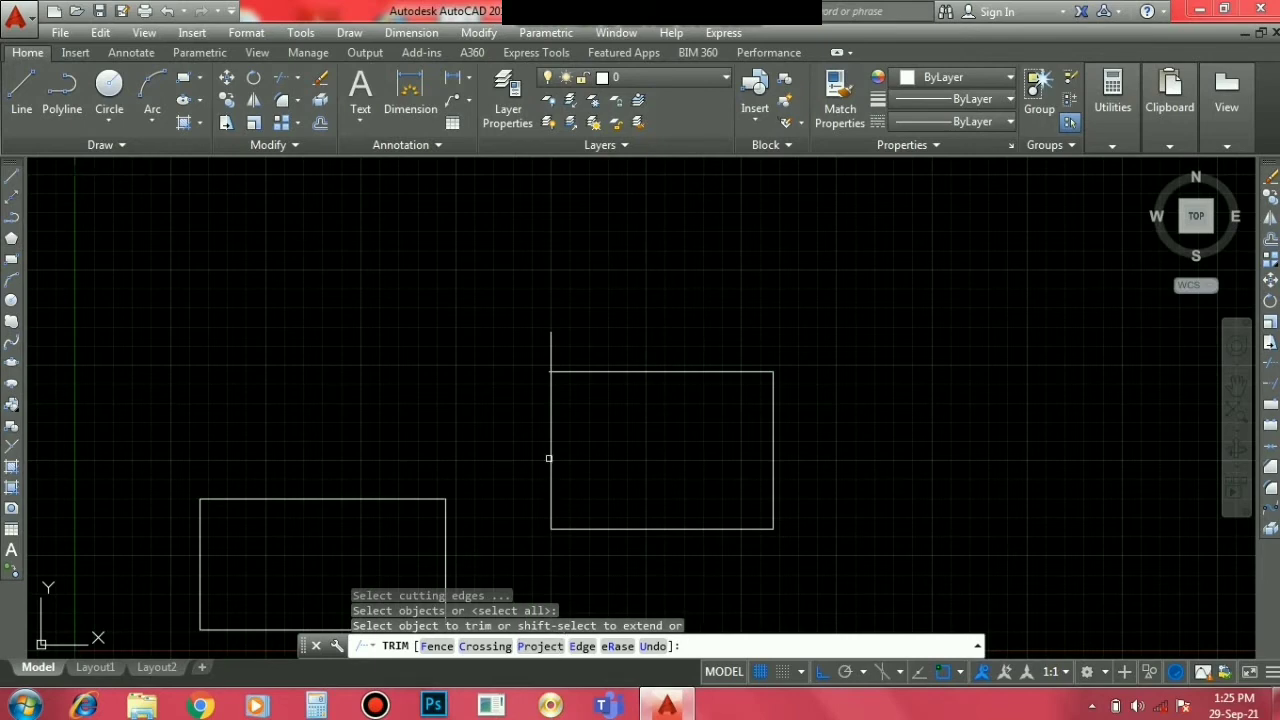
scroll(552, 354, up, 4)
scroll(552, 354, up, 2)
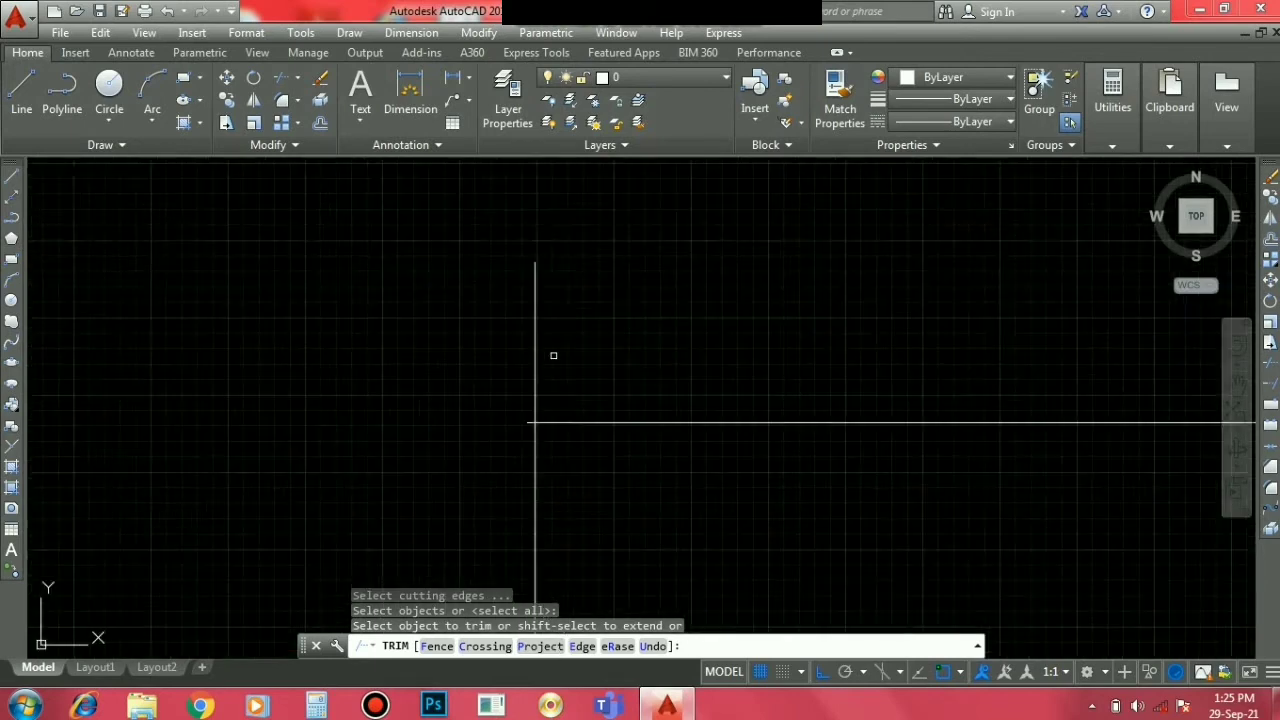
click(531, 370)
middle_drag(538, 430, 493, 376)
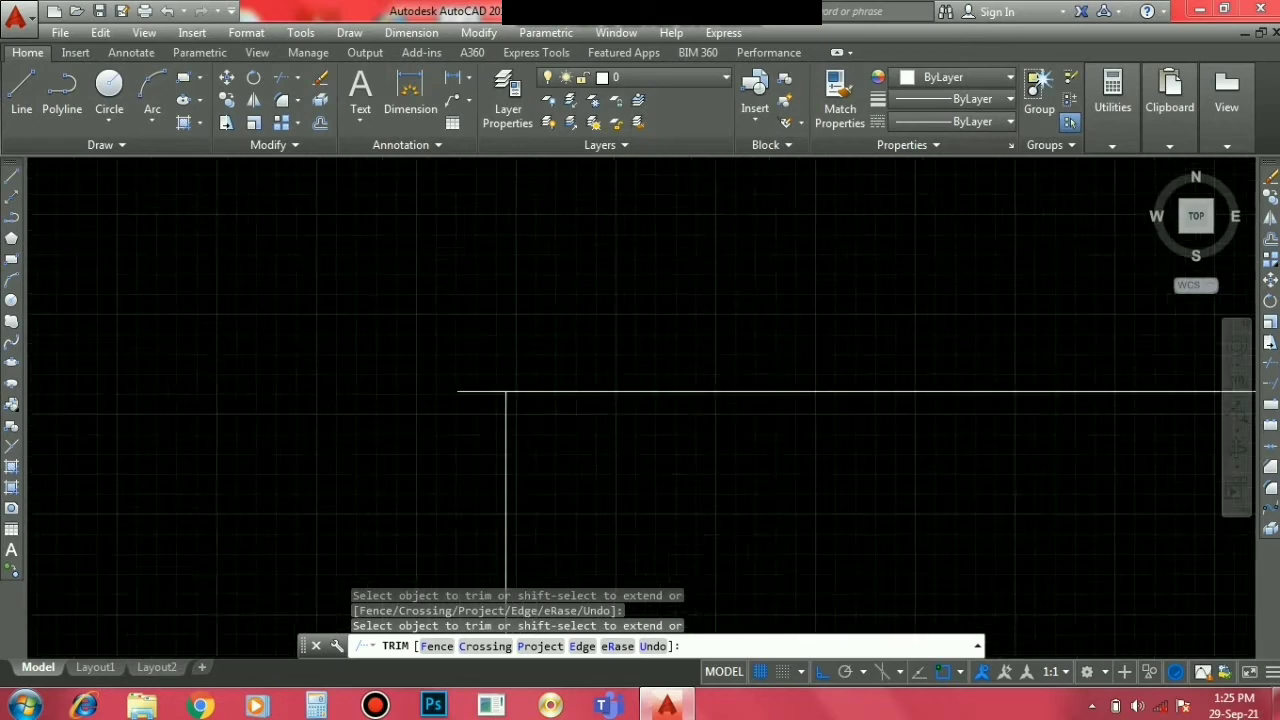
click(463, 412)
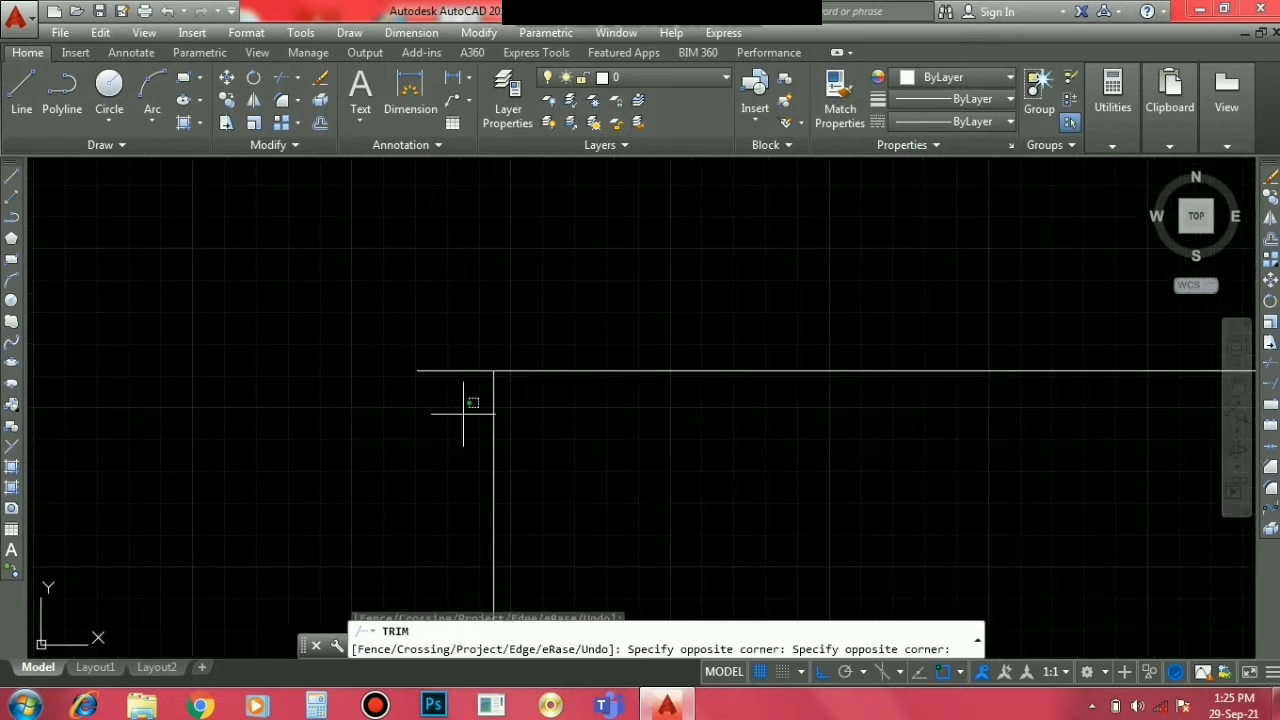
click(423, 334)
scroll(497, 240, down, 3)
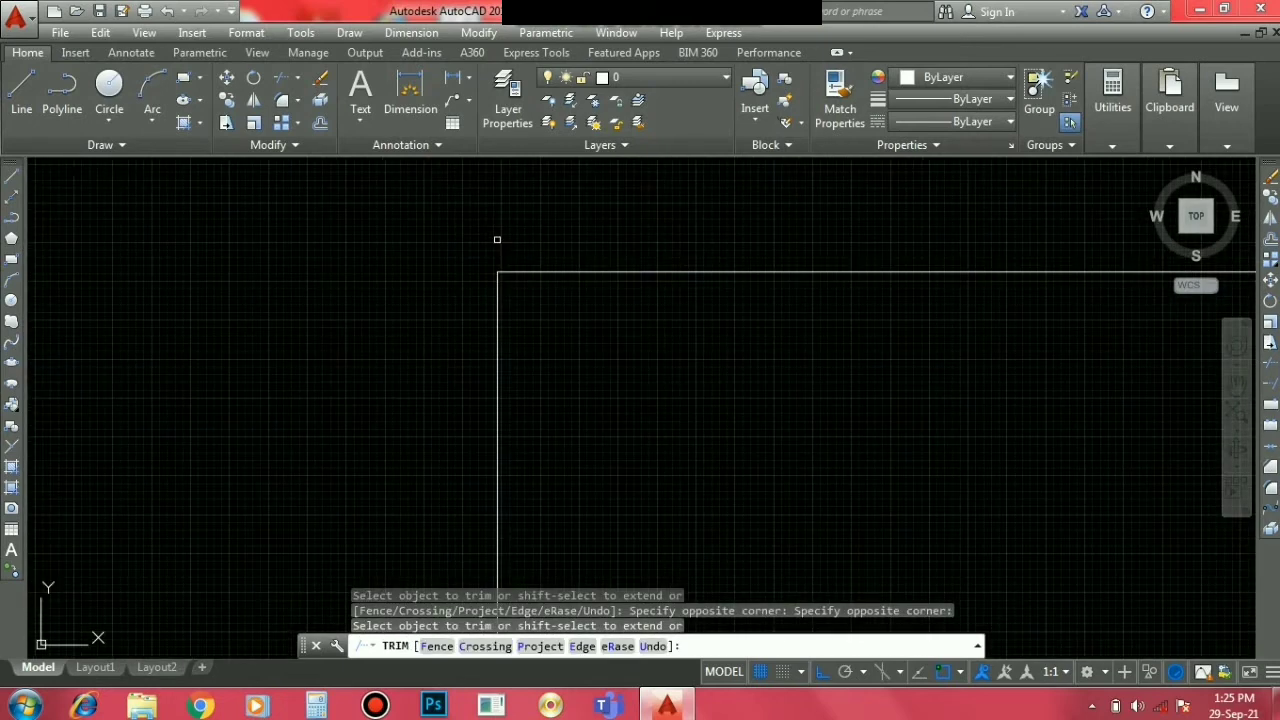
scroll(497, 240, down, 2)
scroll(497, 240, down, 2)
click(610, 240)
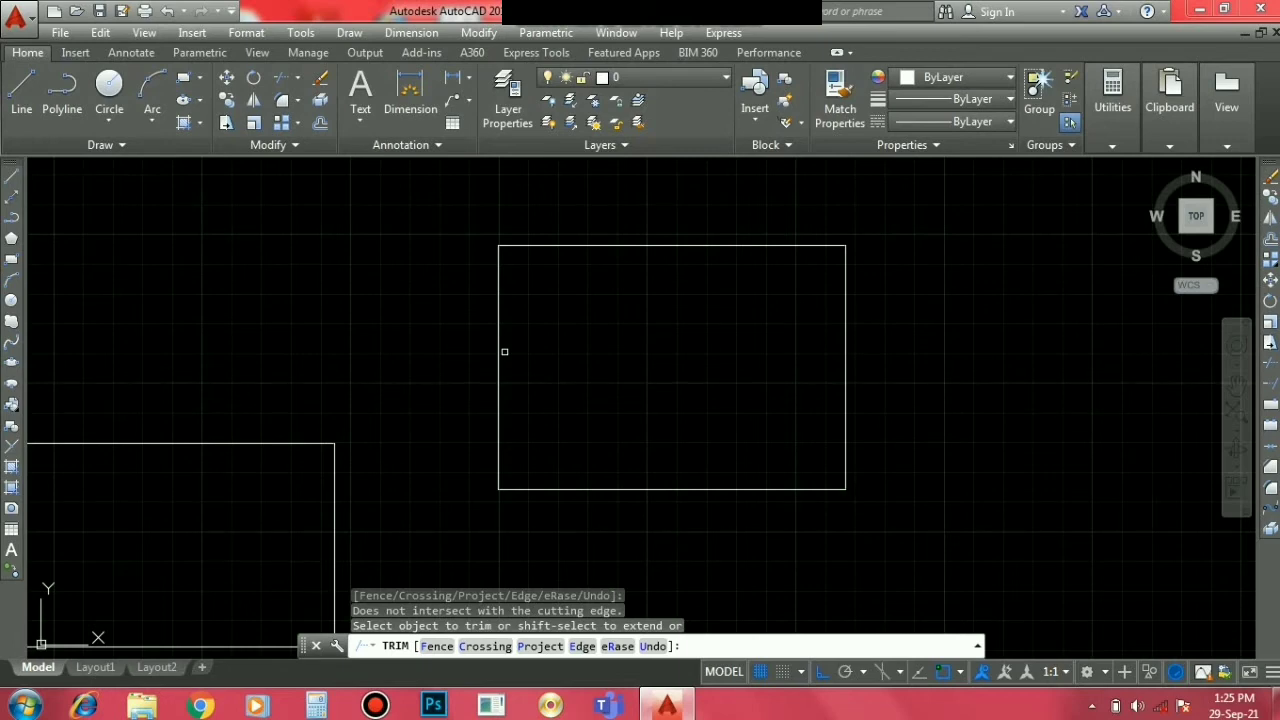
key(Escape)
key(Escape)
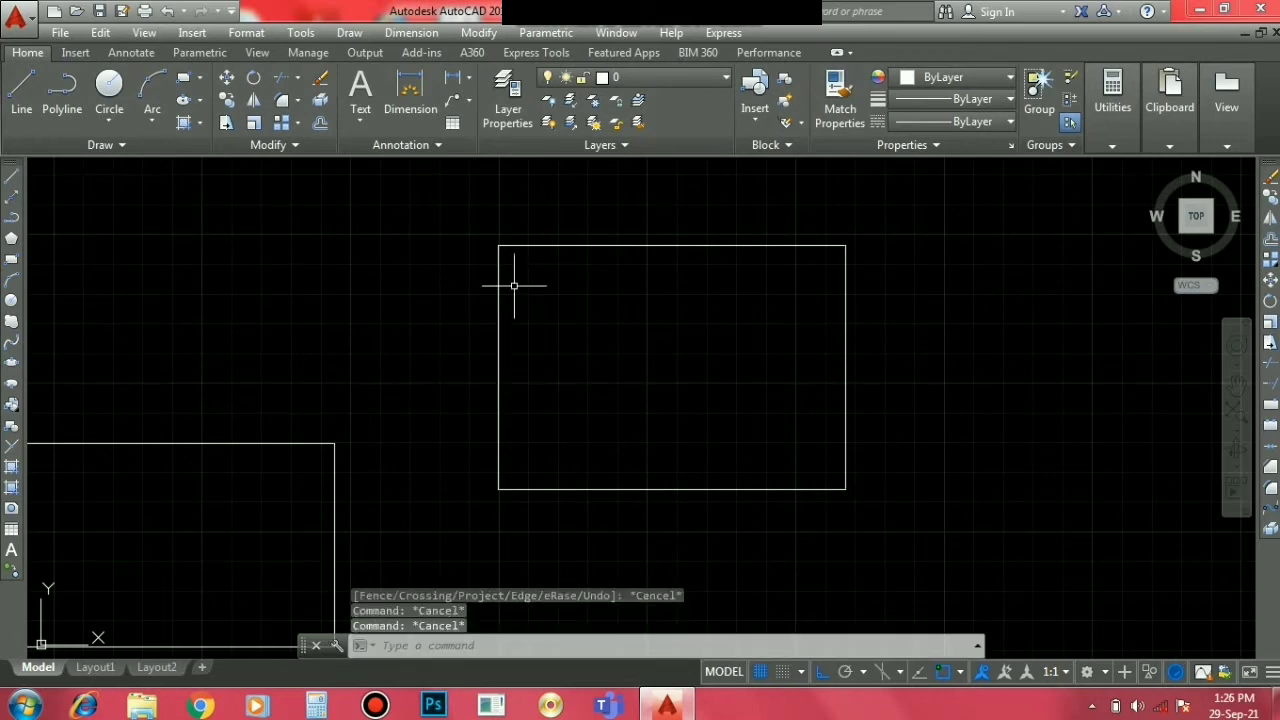
Step: Begin a line at the top-left corner, then cancel it
scroll(500, 220, up, 2)
scroll(500, 220, up, 2)
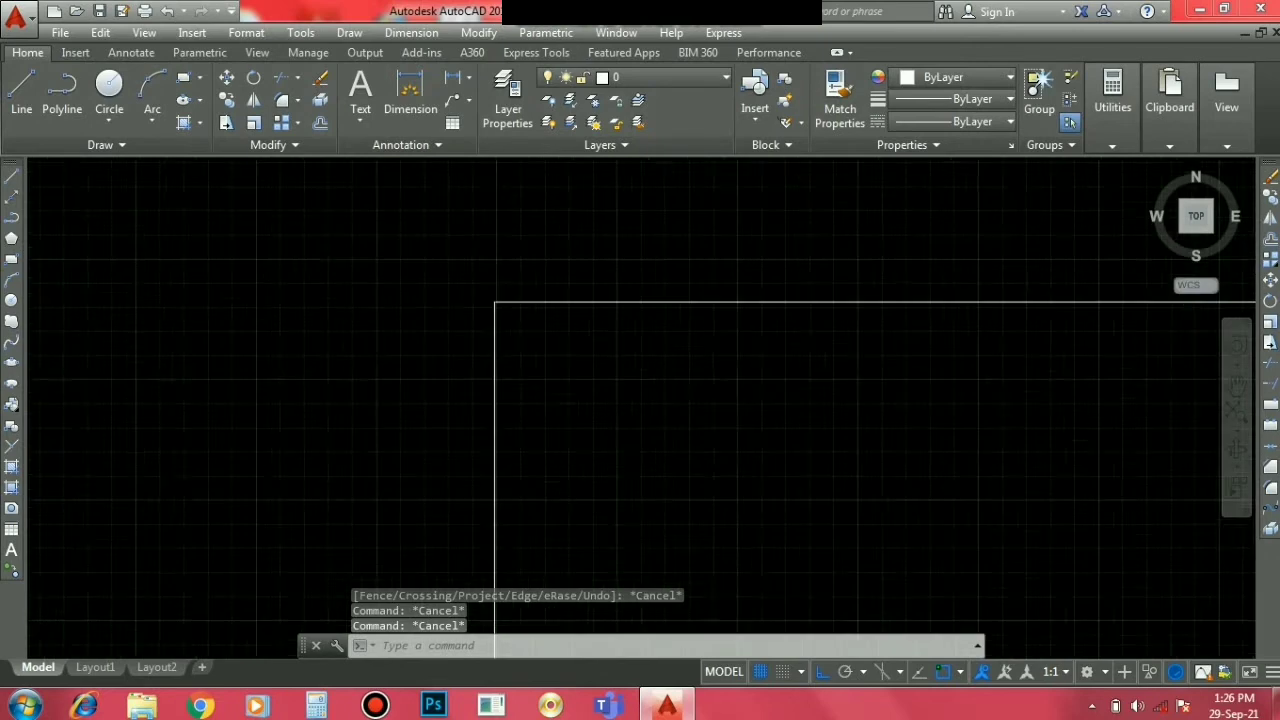
click(12, 175)
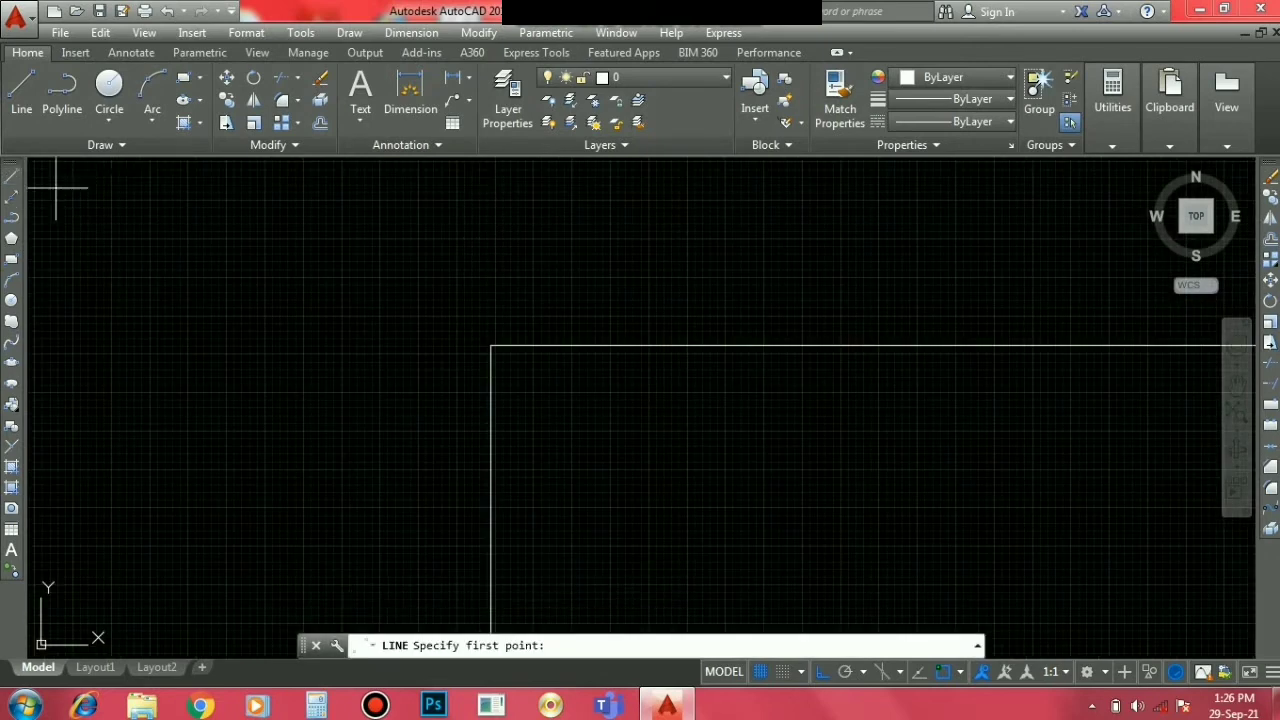
click(491, 346)
key(Escape)
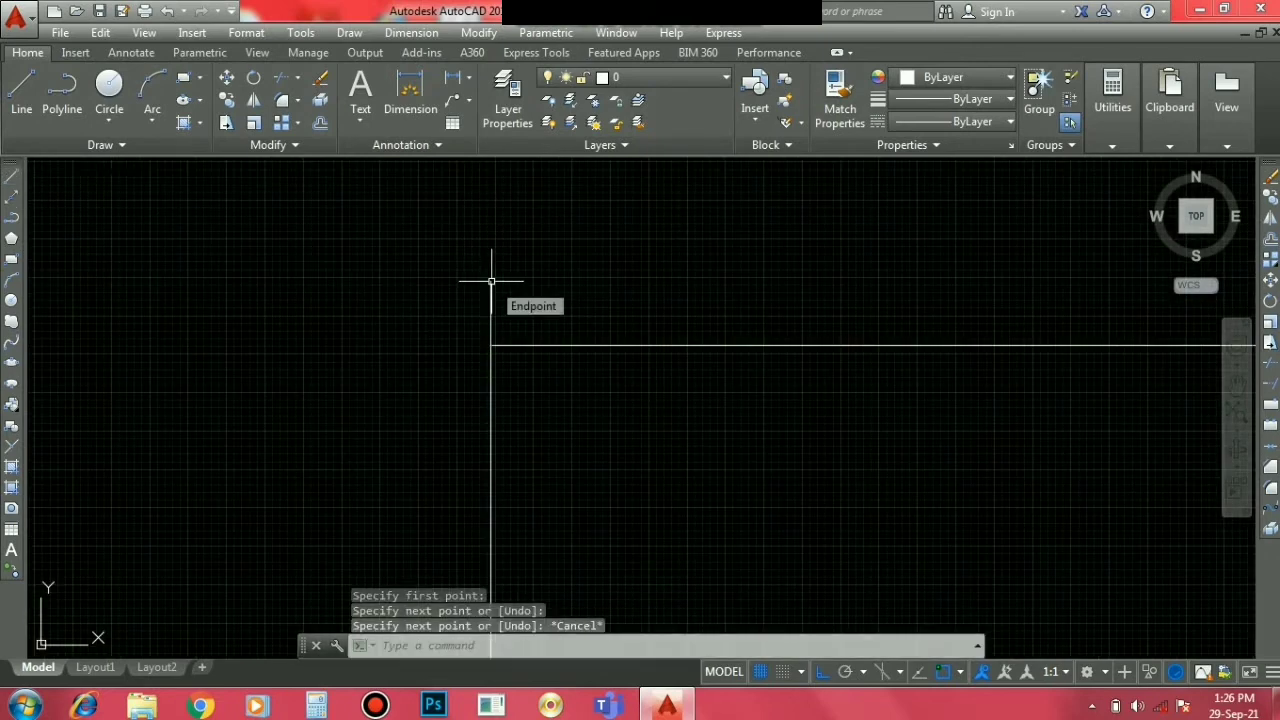
scroll(491, 336, up, 1)
scroll(491, 336, up, 1)
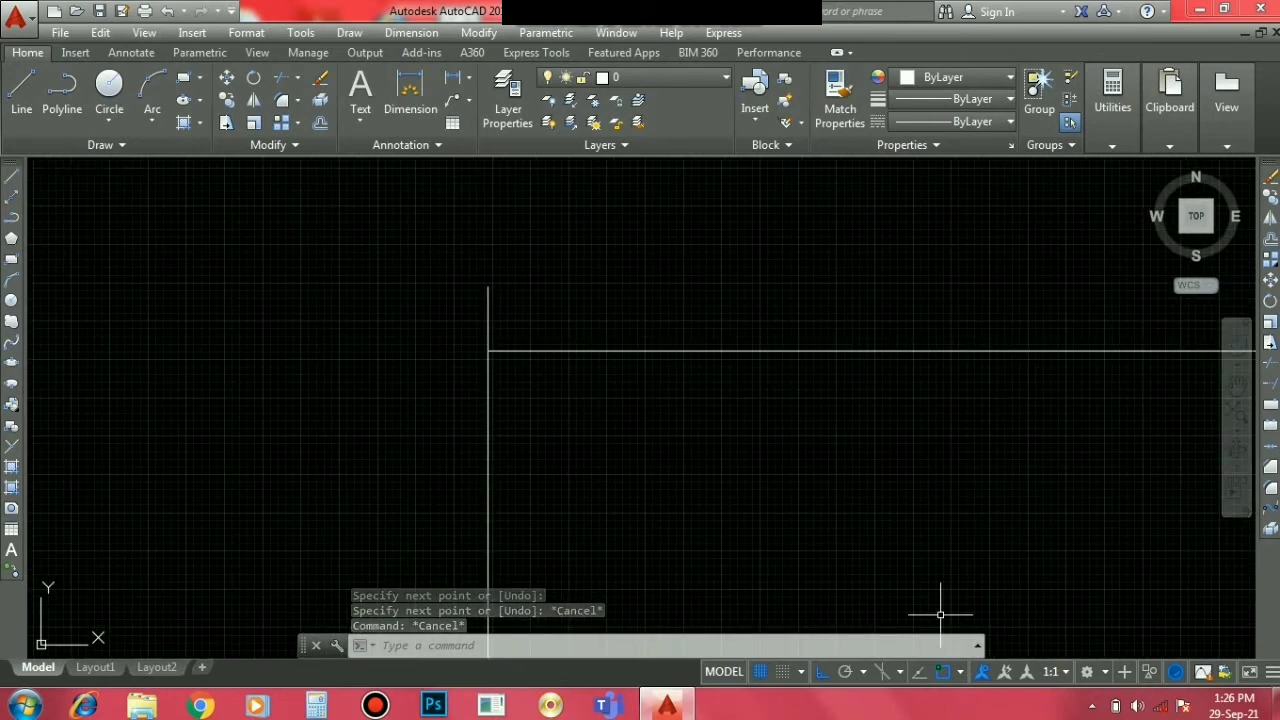
Step: Erase the leftover short vertical segment above the corner after a failed trim attempt
click(638, 649)
text(t)
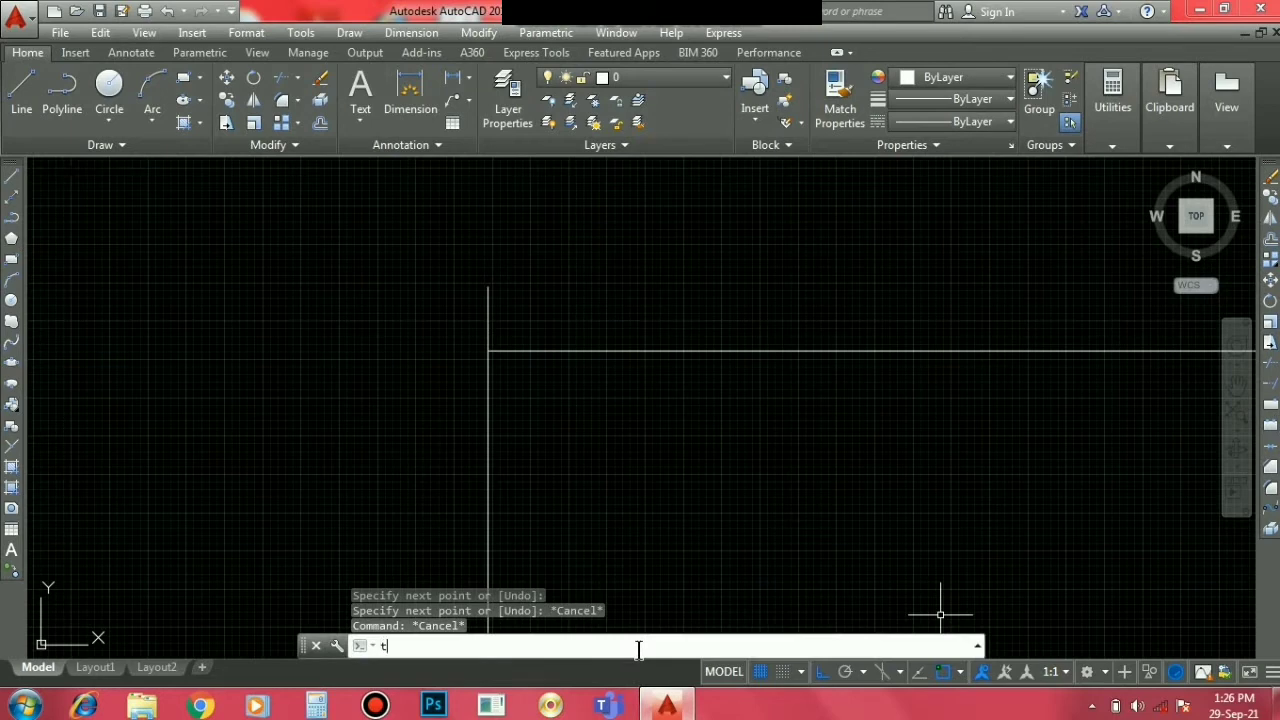
text(r)
key(Return)
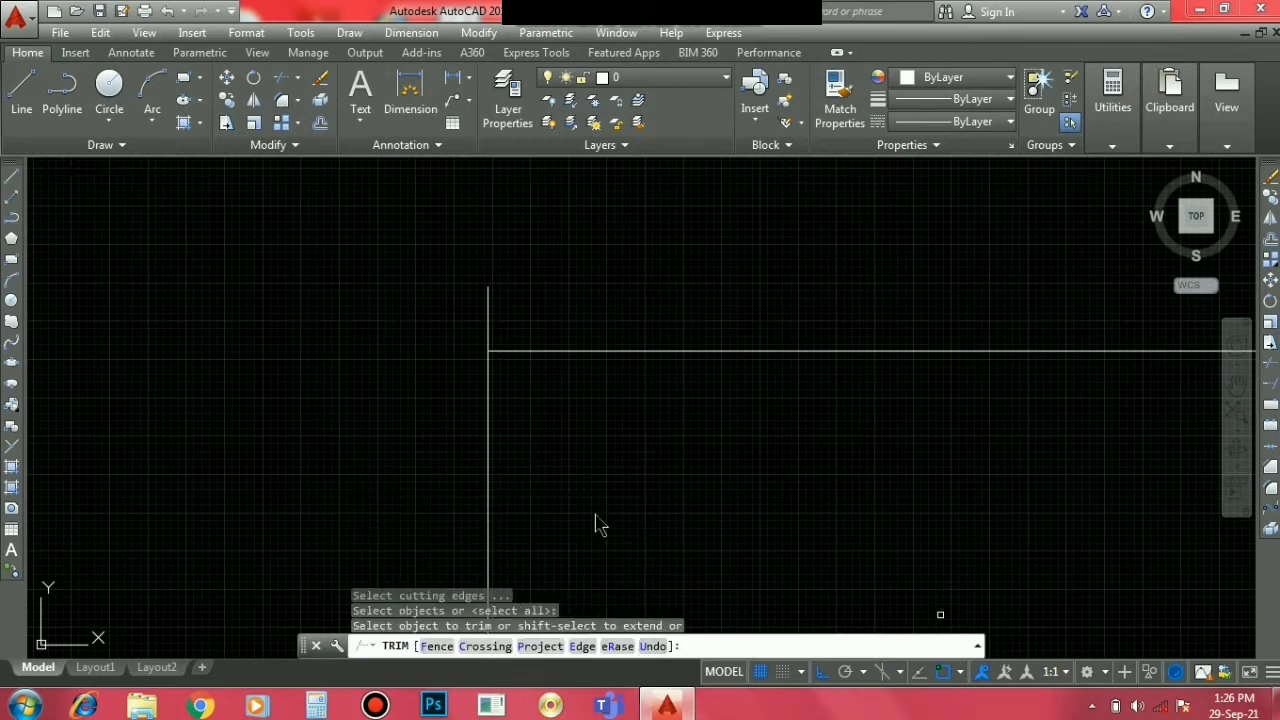
drag(502, 345, 491, 320)
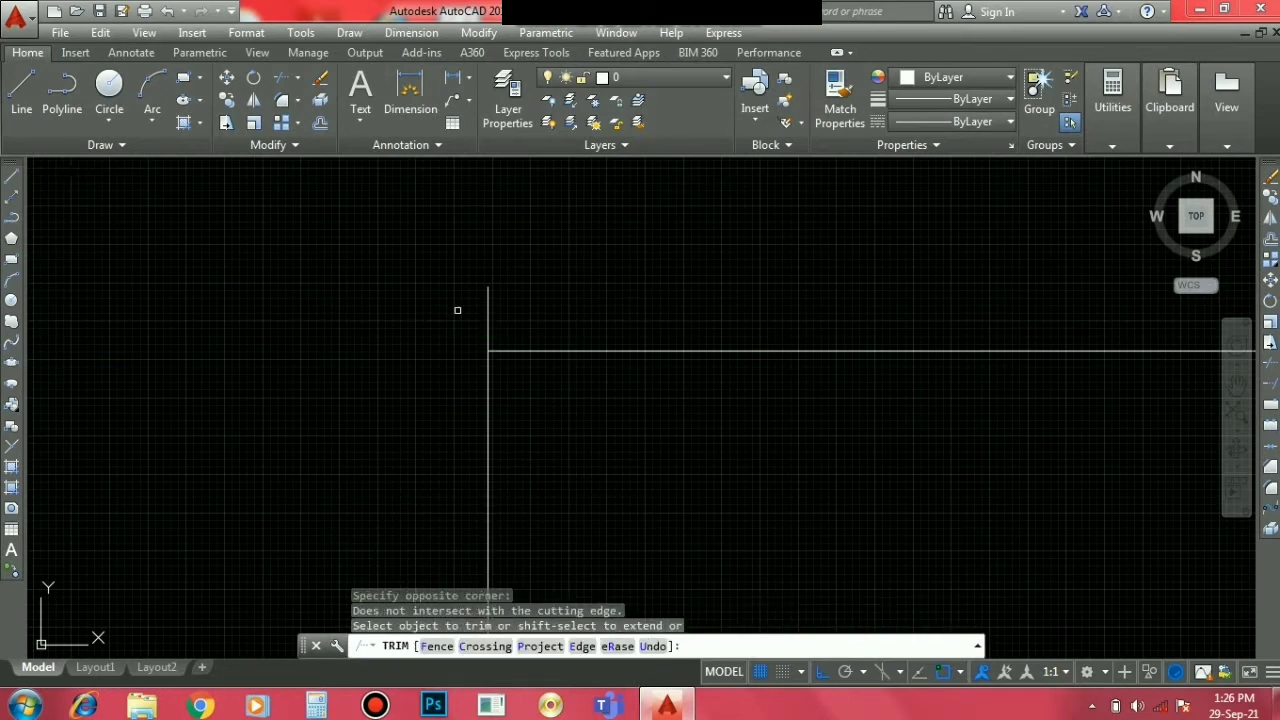
key(Escape)
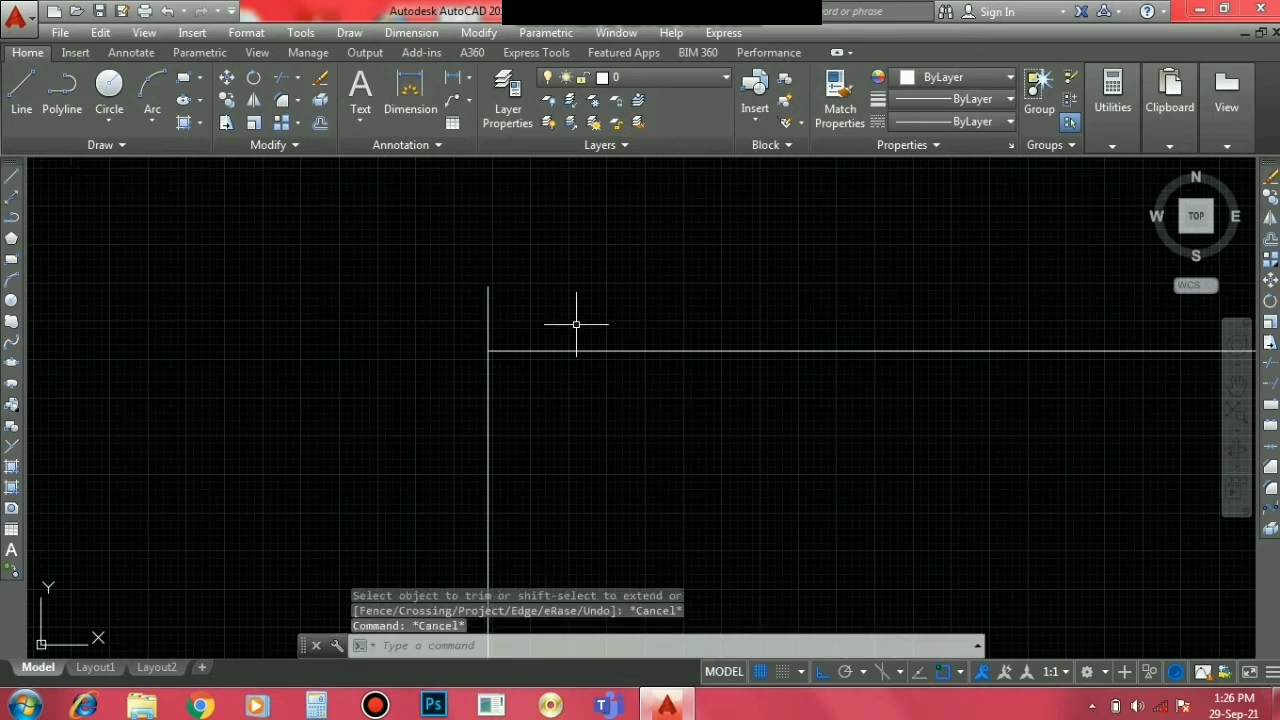
click(577, 324)
click(432, 280)
click(1271, 176)
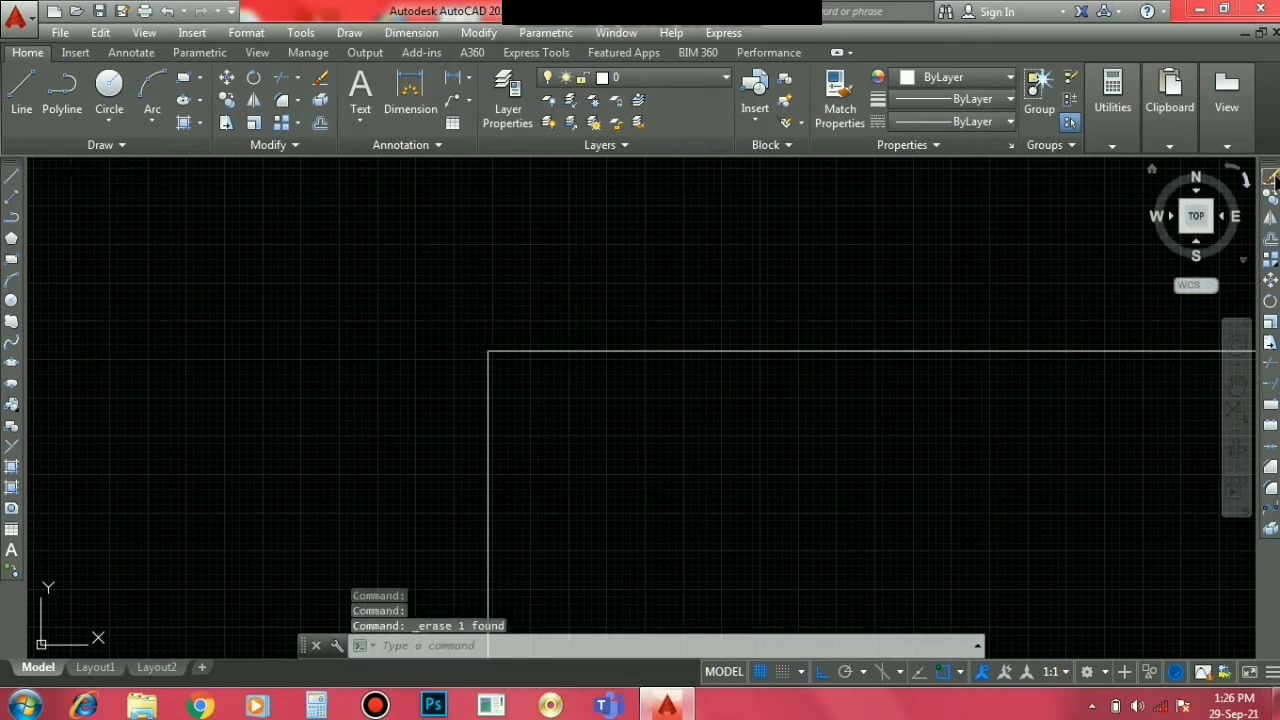
scroll(740, 366, down, 2)
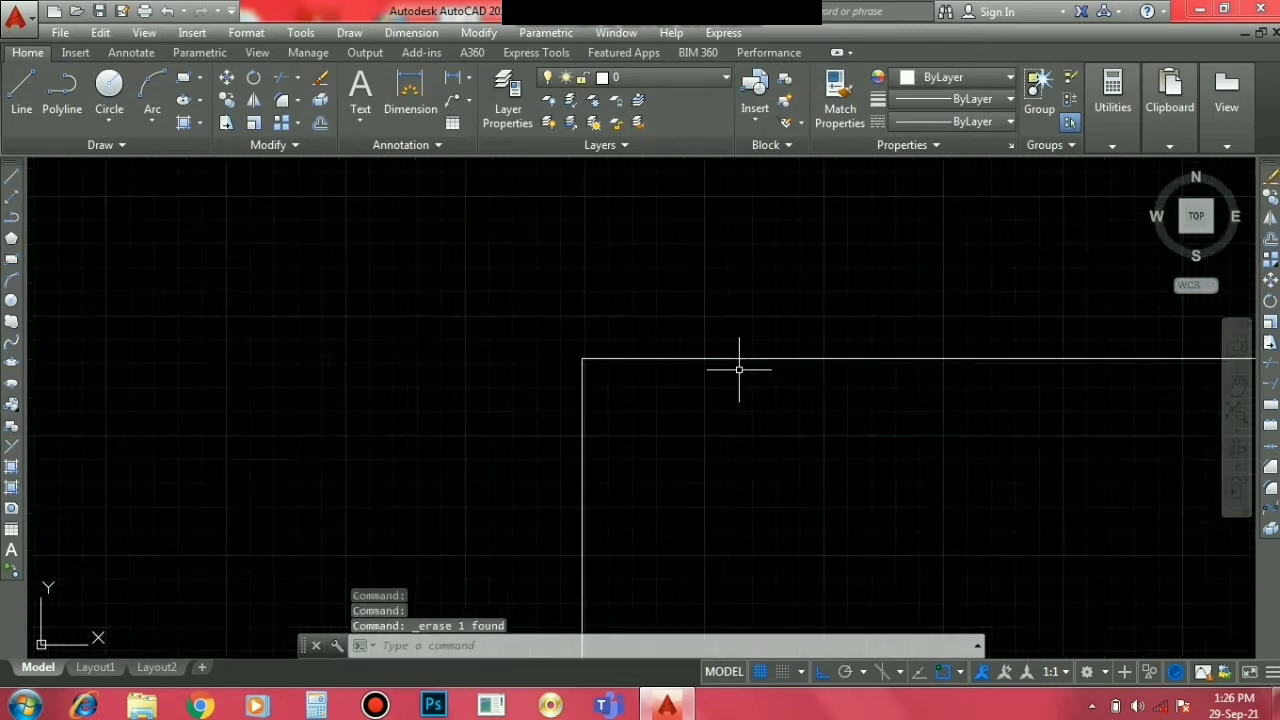
scroll(740, 368, down, 2)
Step: Zoom out until the wide lower rectangle and the smaller upper one are both visible
scroll(739, 369, down, 2)
scroll(739, 369, down, 2)
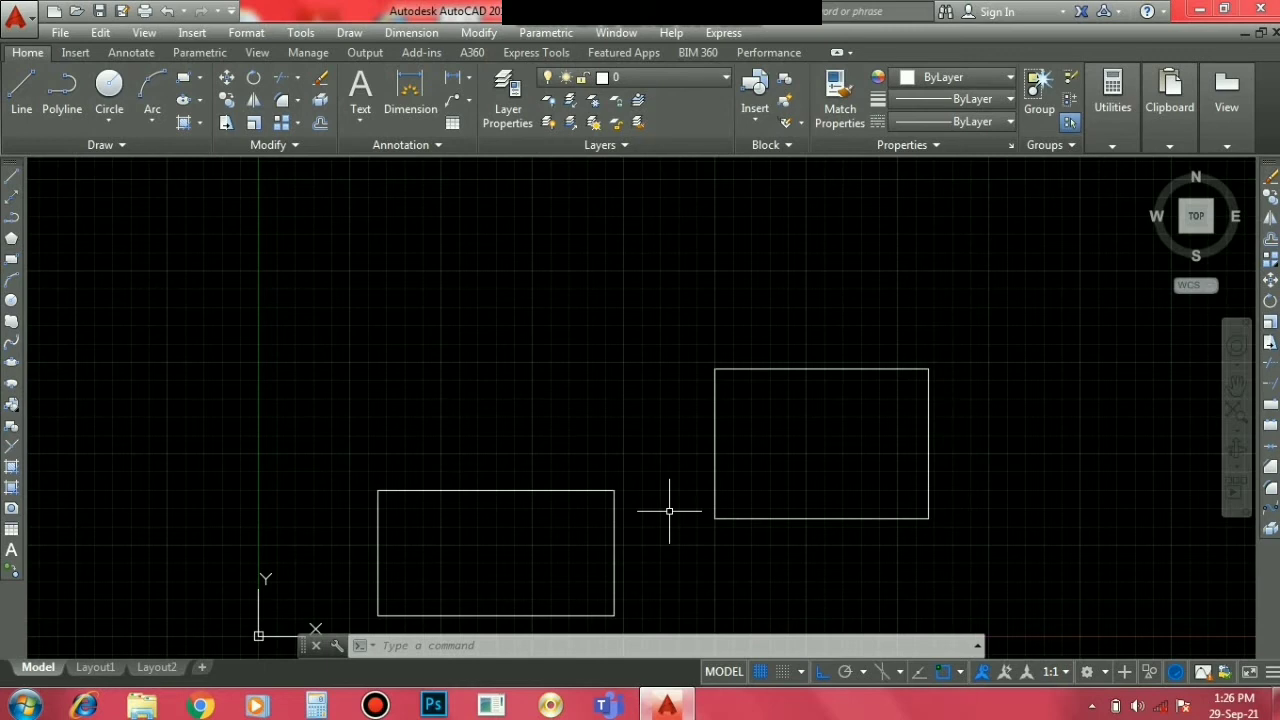
Step: Draw a short horizontal line at left and a separate vertical line above the lower rectangle
click(12, 176)
click(227, 380)
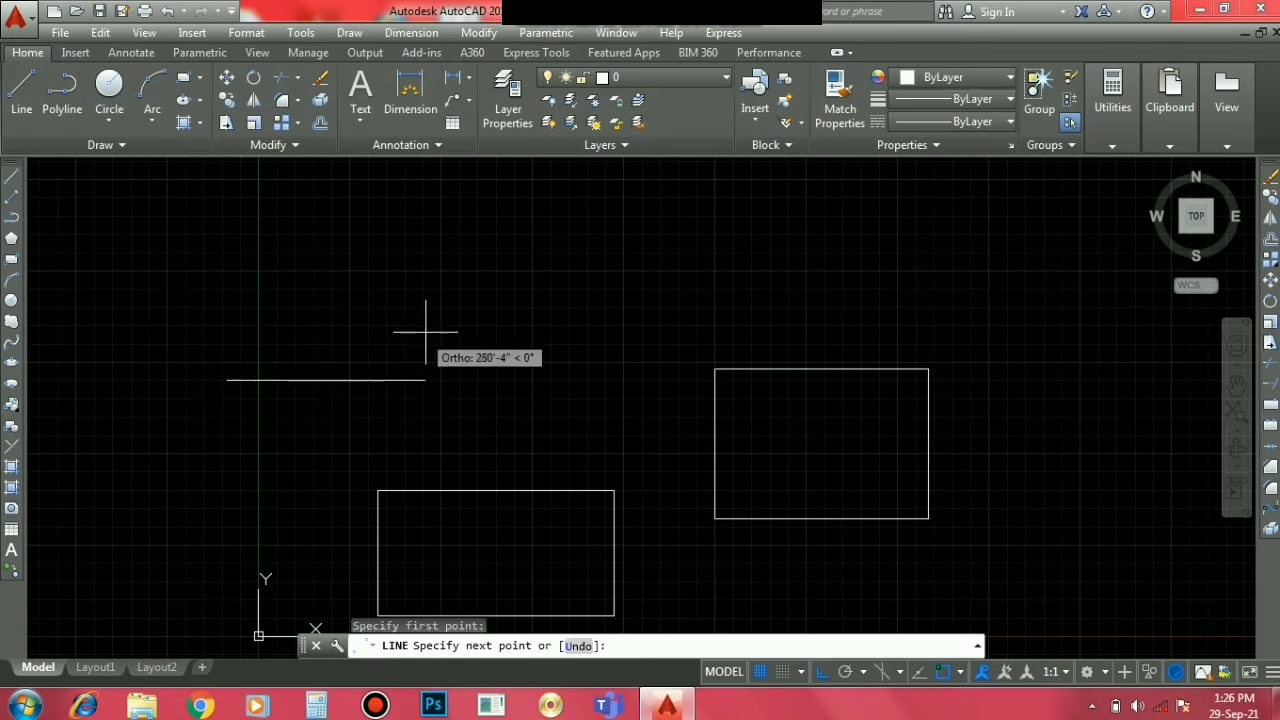
click(369, 275)
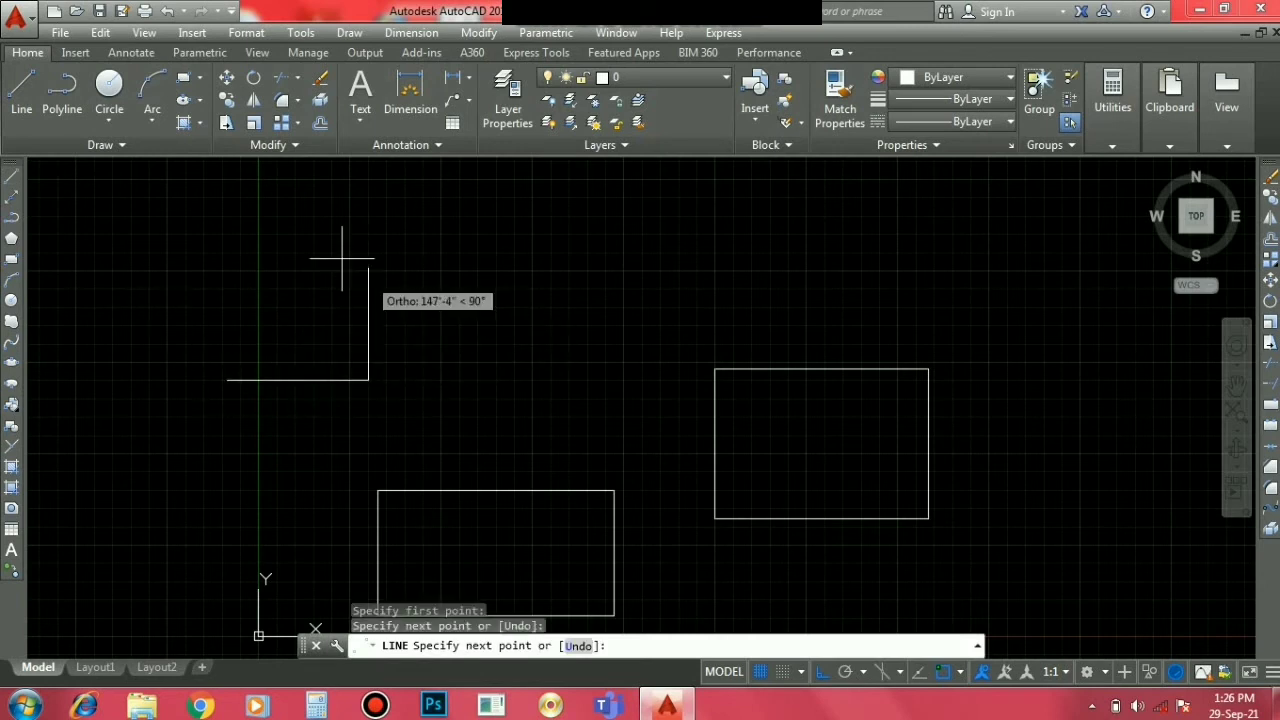
click(21, 90)
click(574, 241)
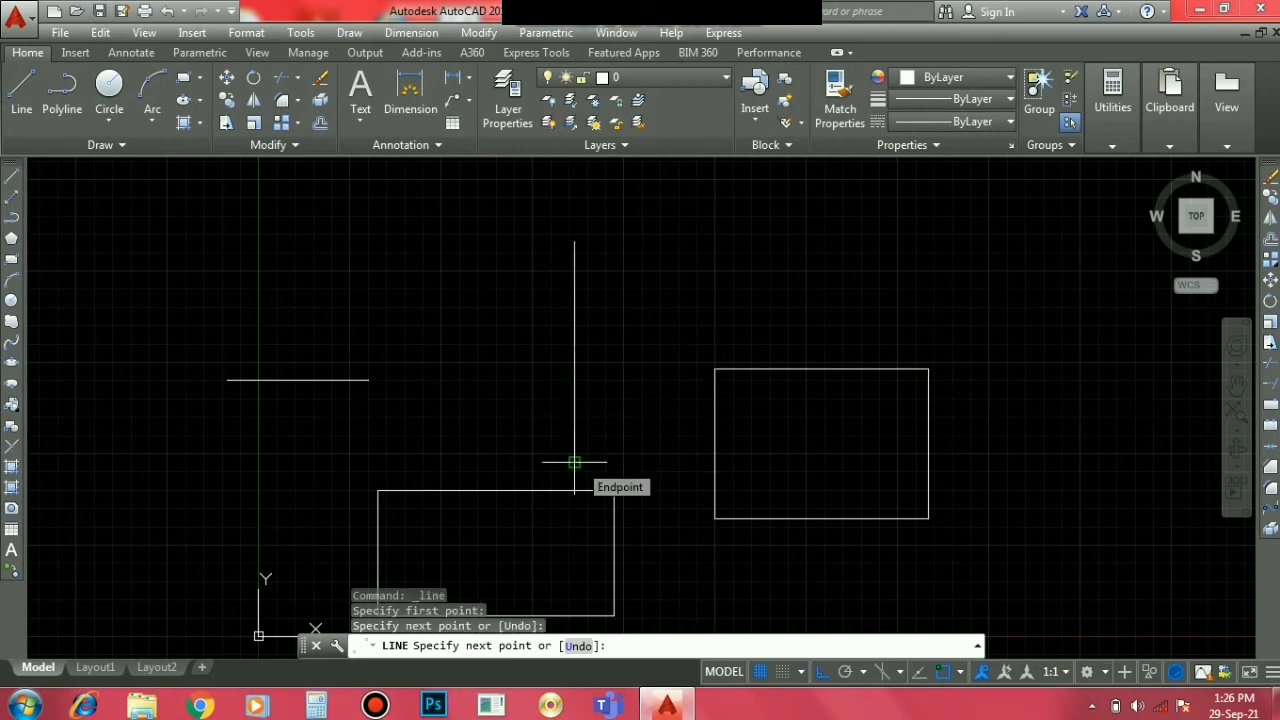
click(574, 462)
key(Escape)
key(Escape)
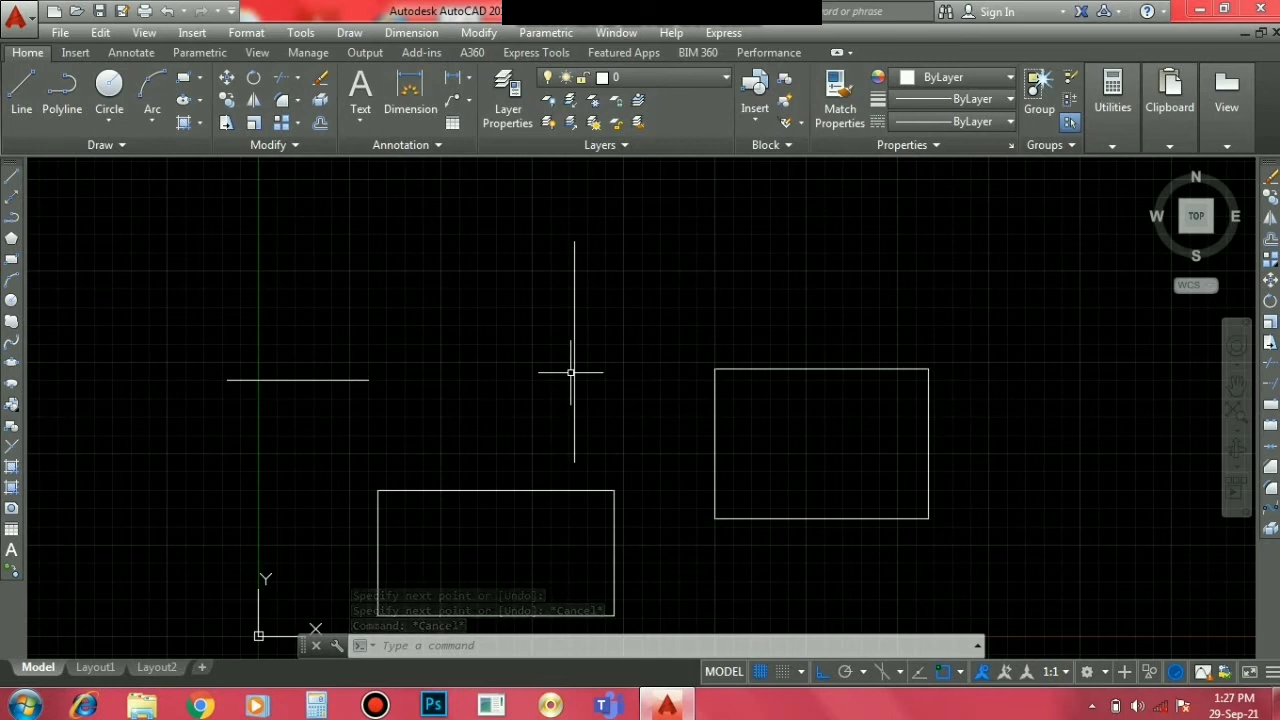
click(529, 652)
text(e)
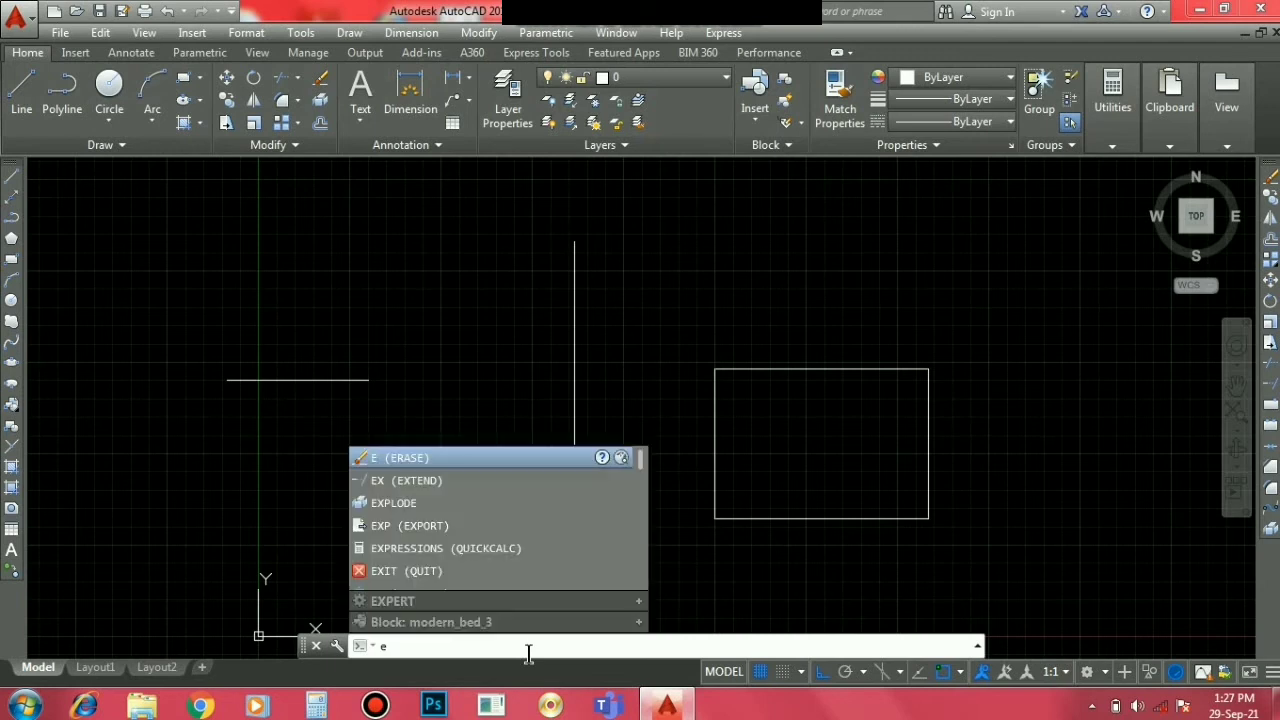
text(xt)
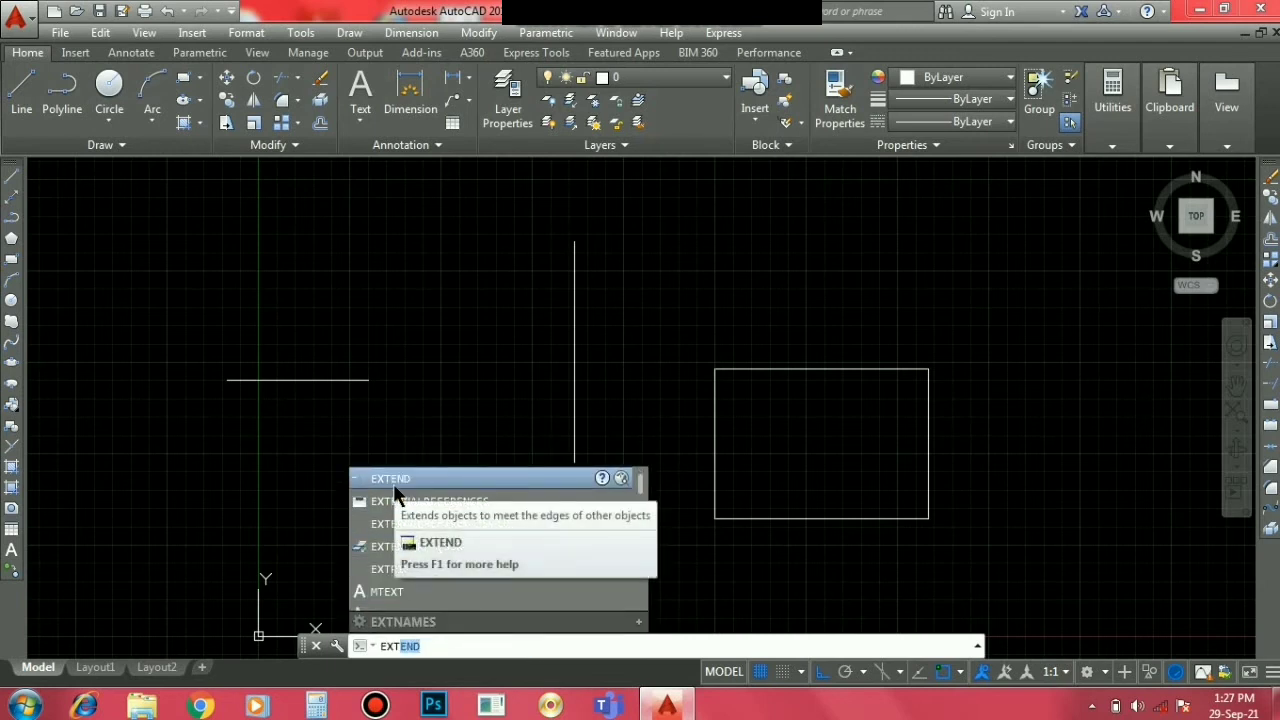
mouse_move(395, 479)
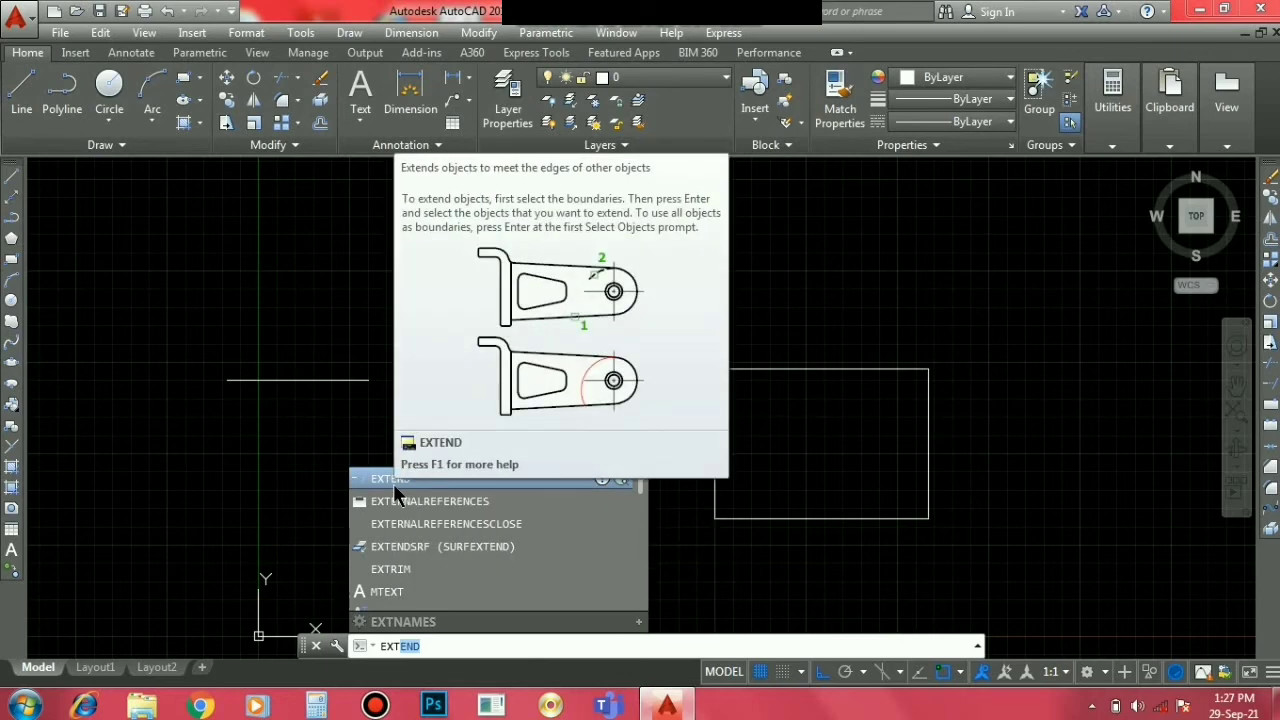
click(393, 483)
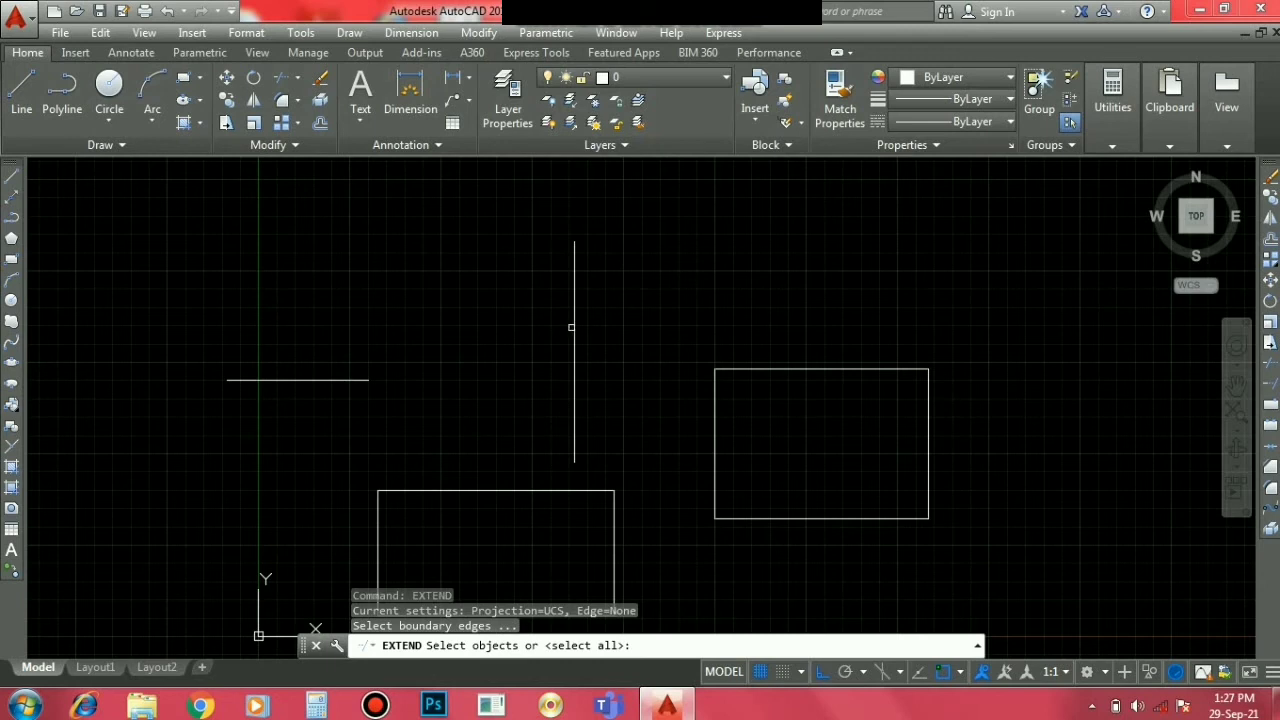
click(575, 329)
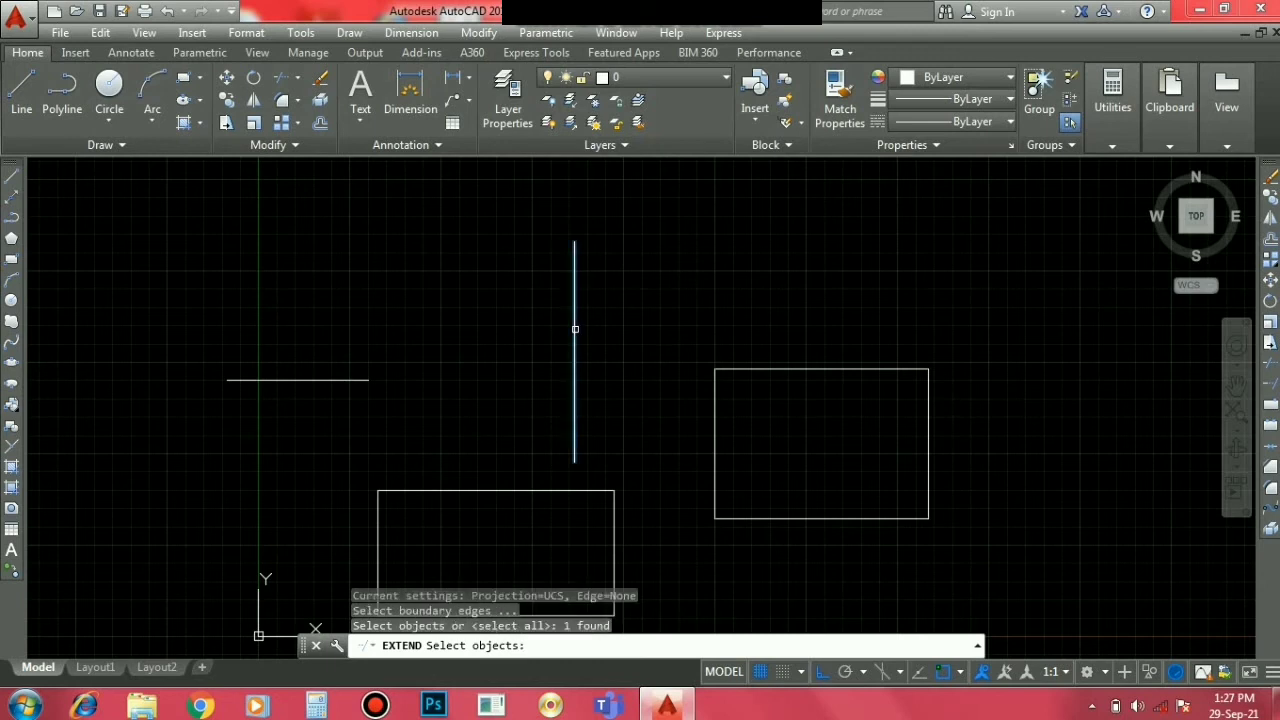
key(Return)
click(575, 329)
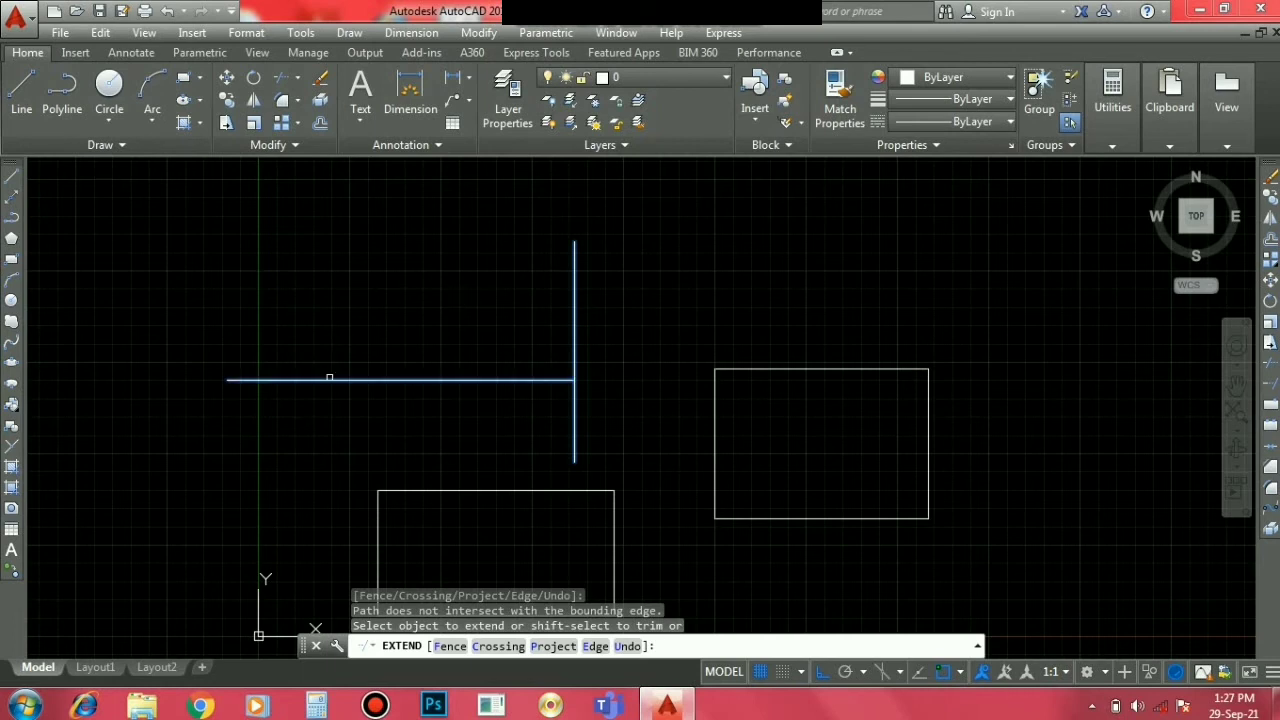
click(330, 379)
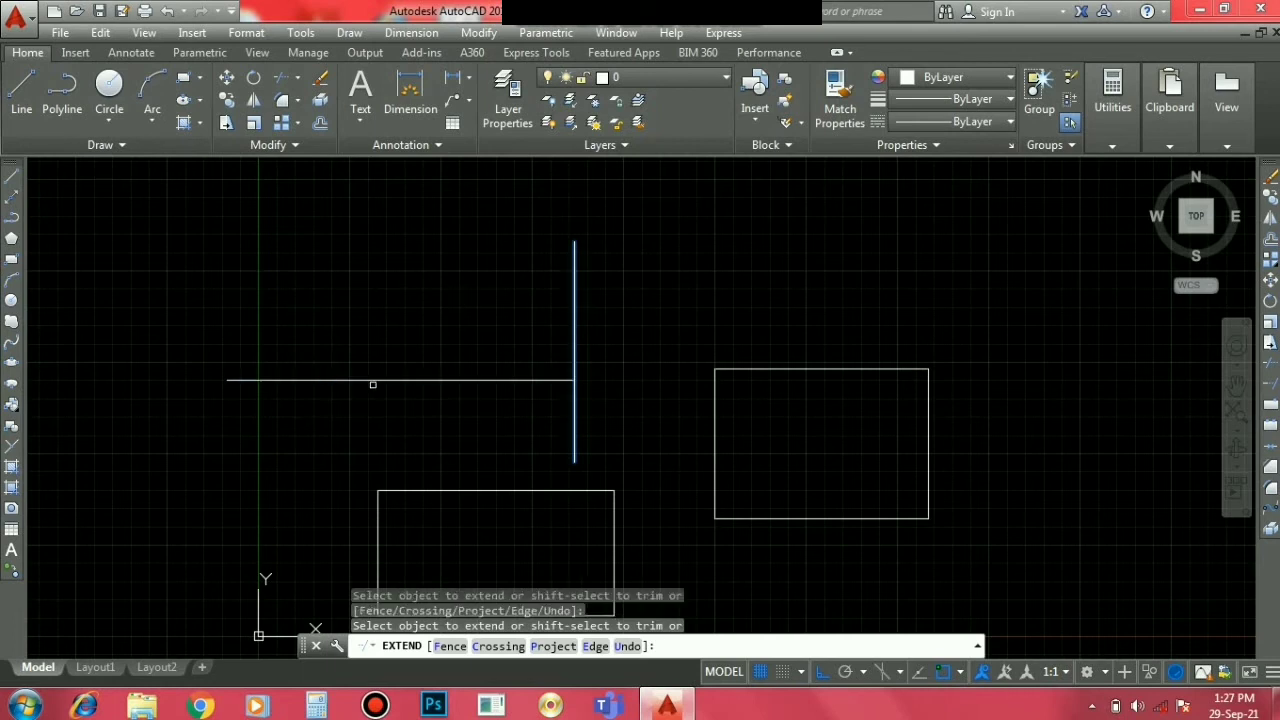
click(371, 380)
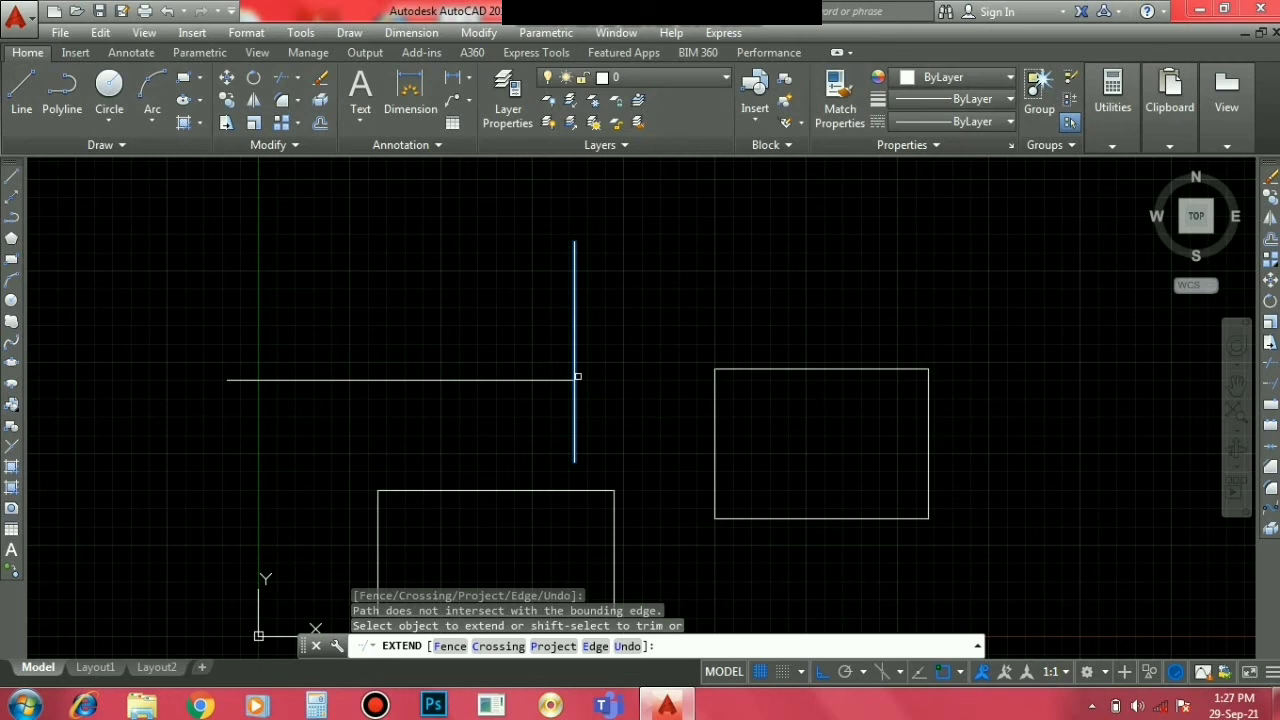
key(Return)
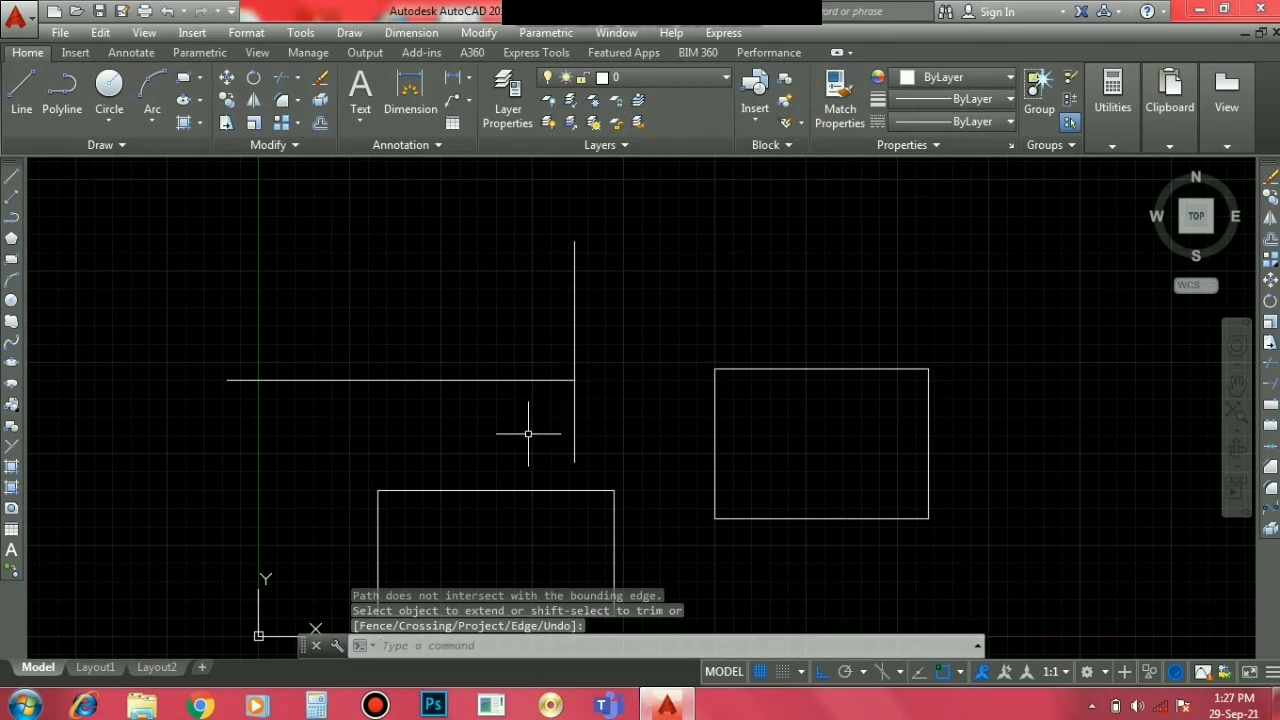
key(ctrl+z)
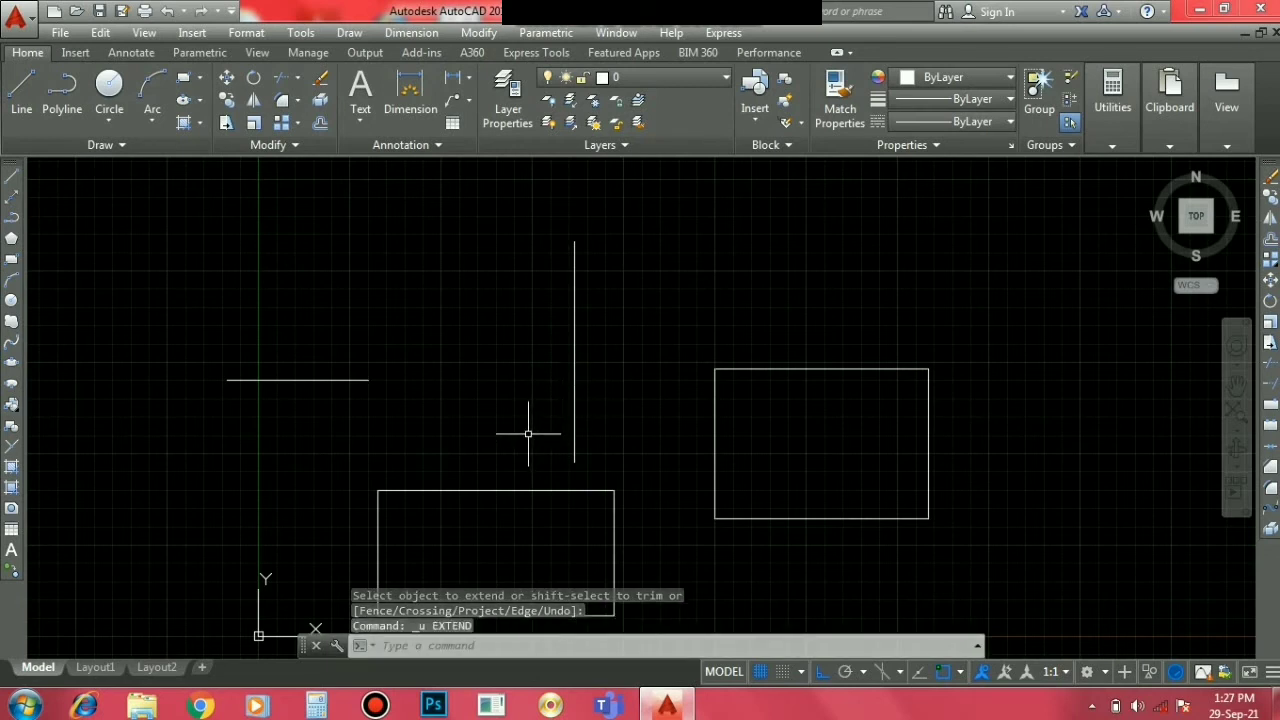
Step: Use EXTEND with the vertical line as boundary to lengthen the horizontal line to it
click(498, 648)
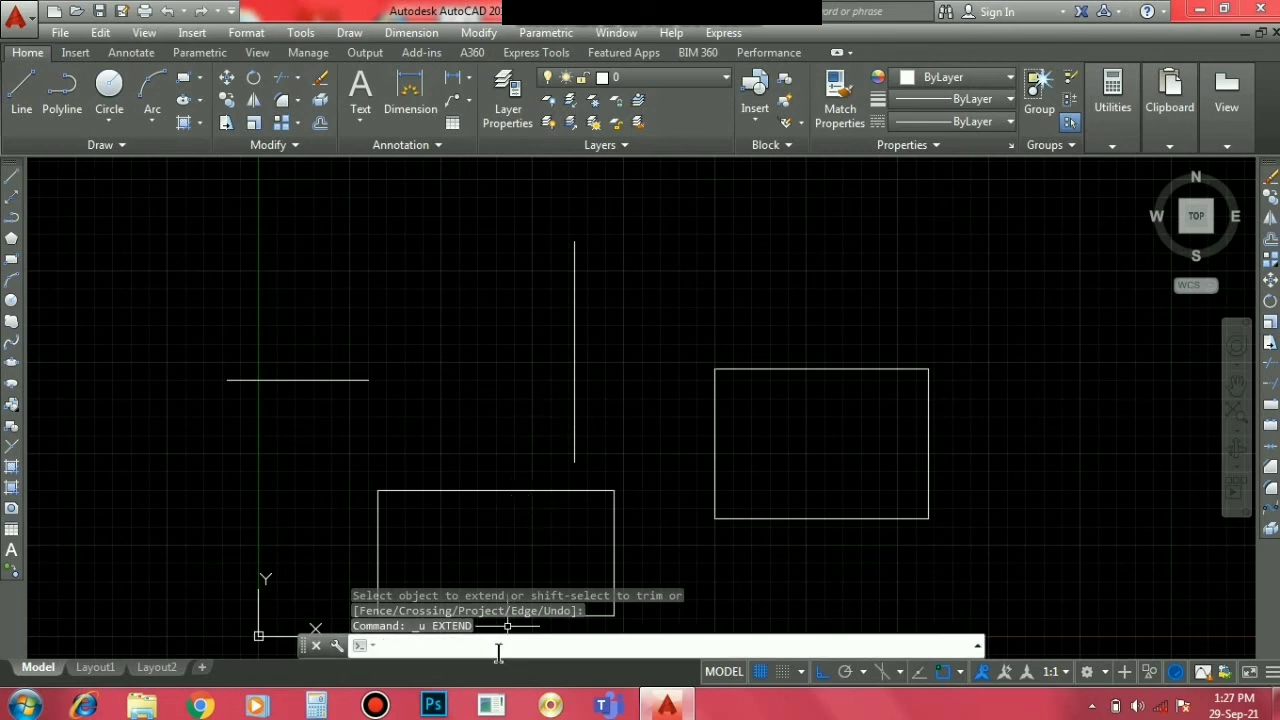
text(EXT)
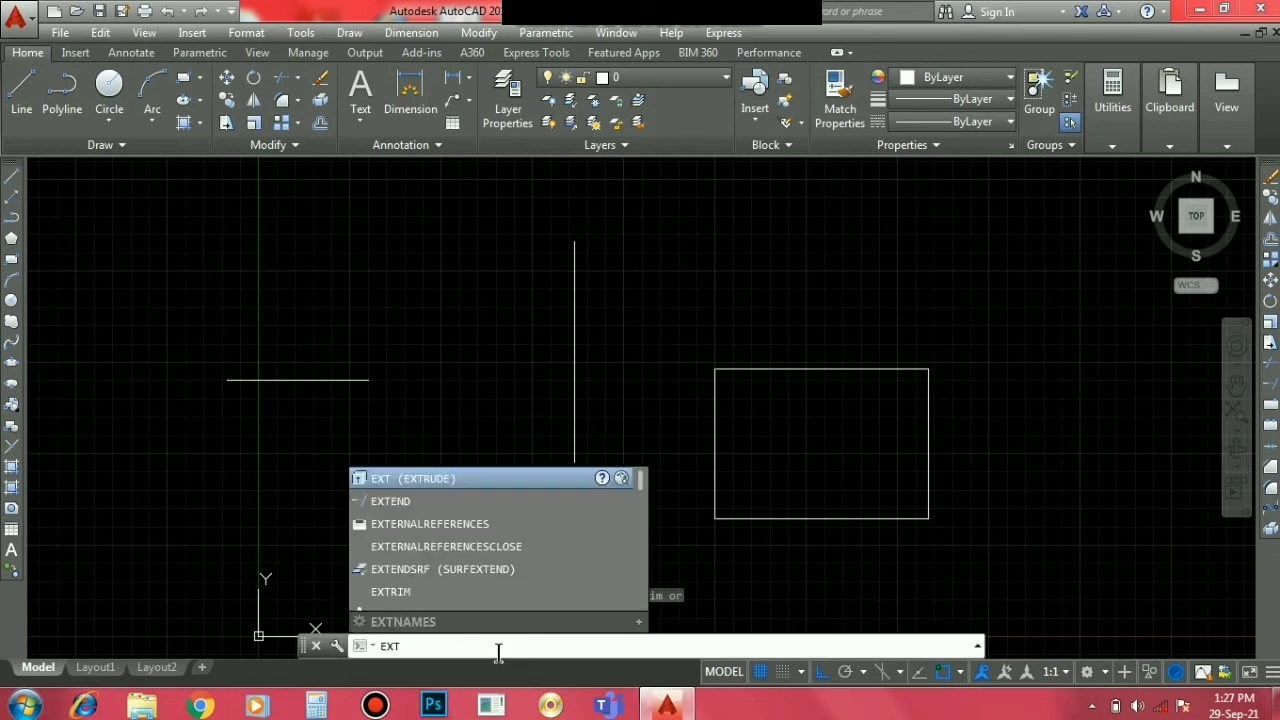
text(E)
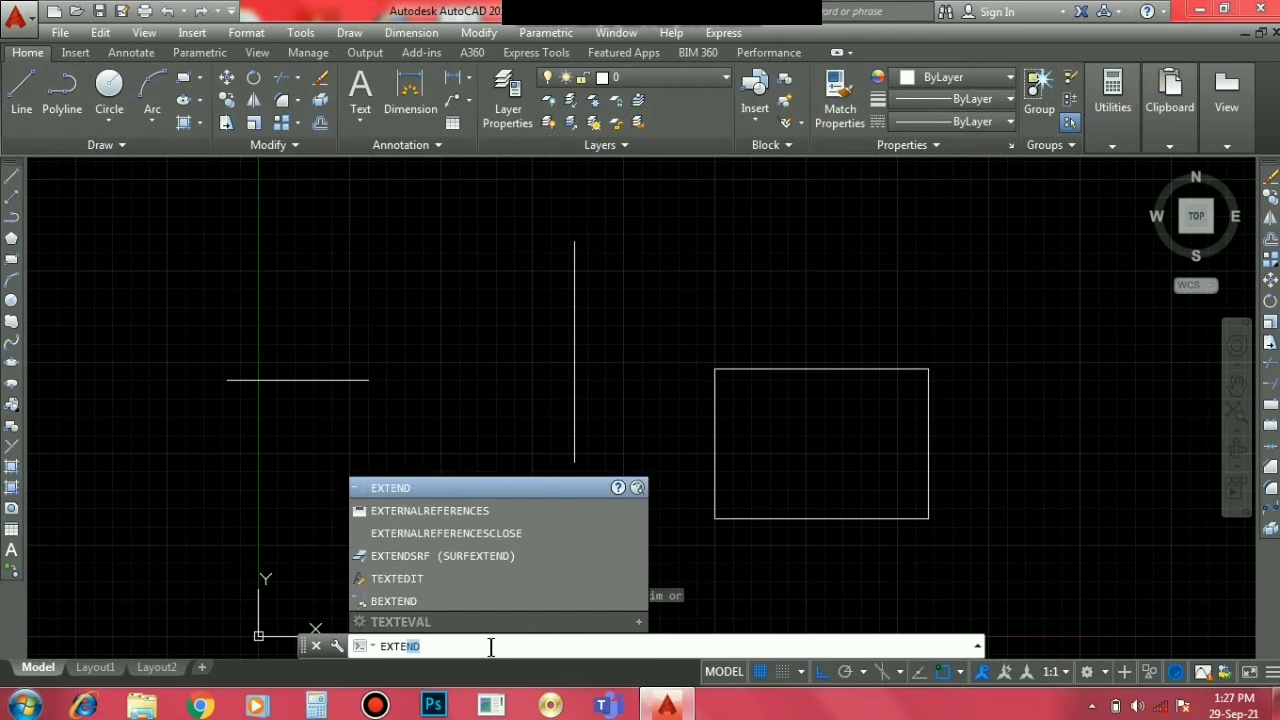
key(Return)
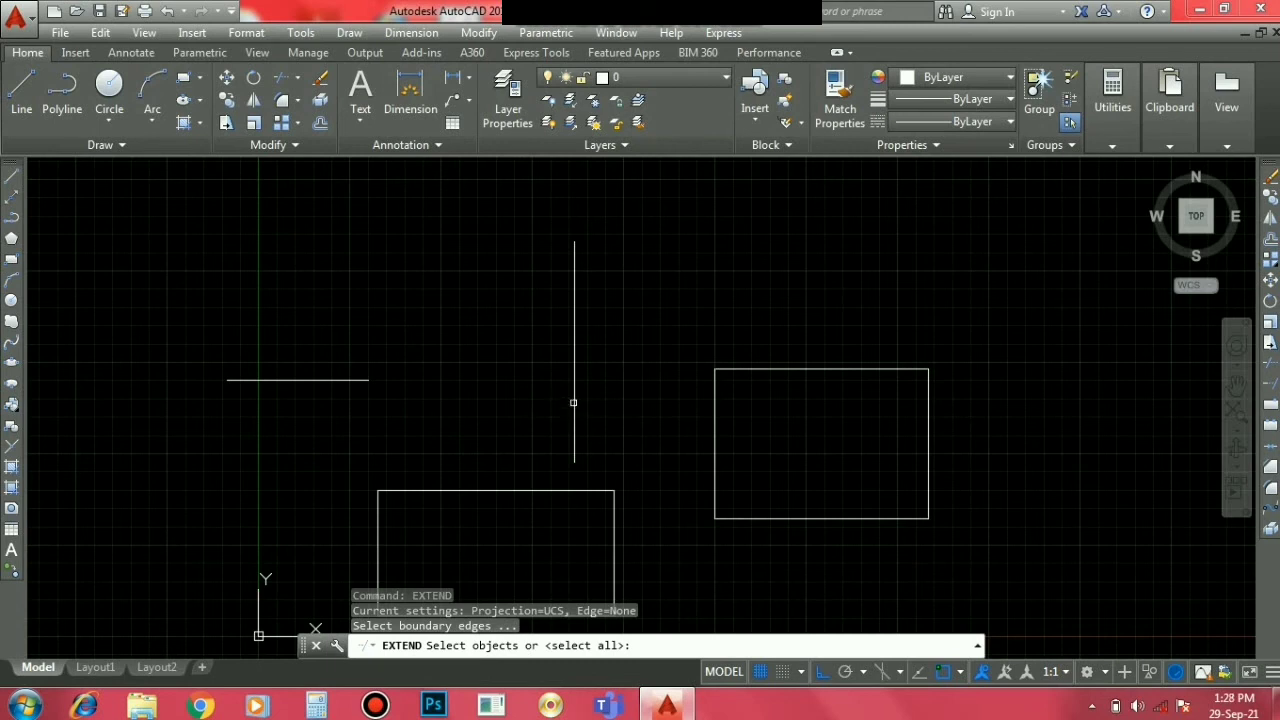
click(574, 403)
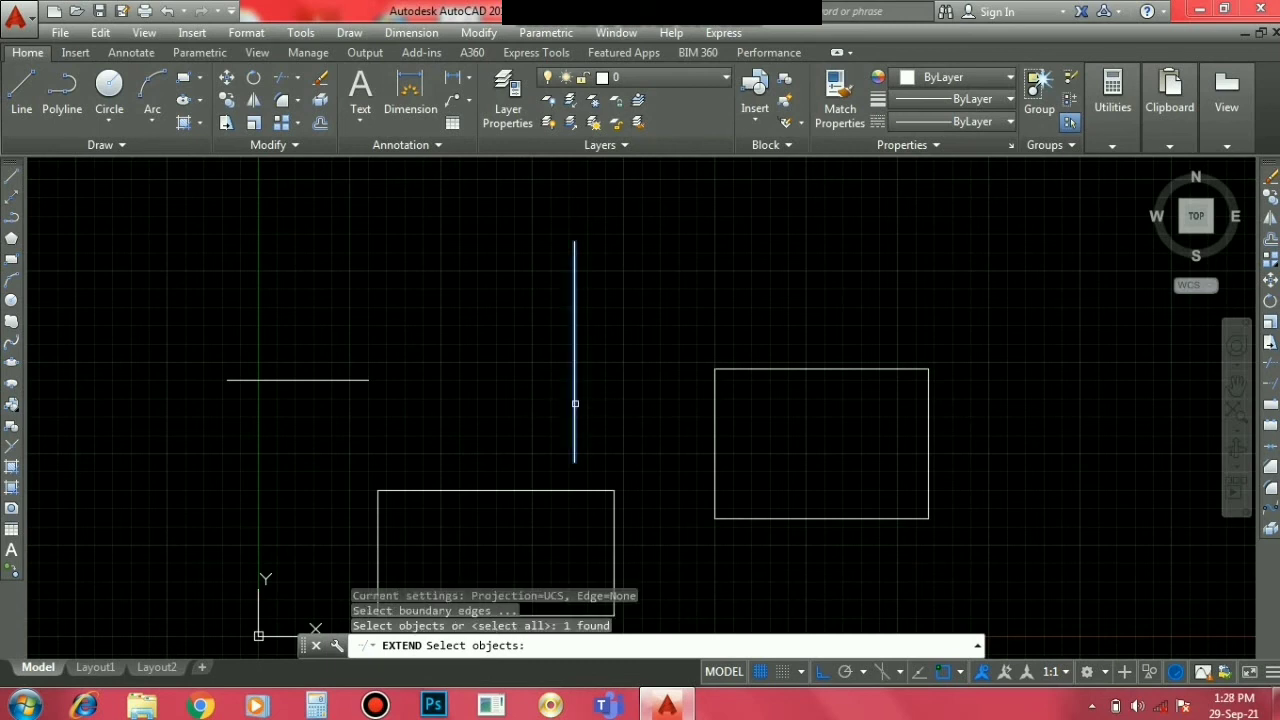
key(Return)
click(575, 403)
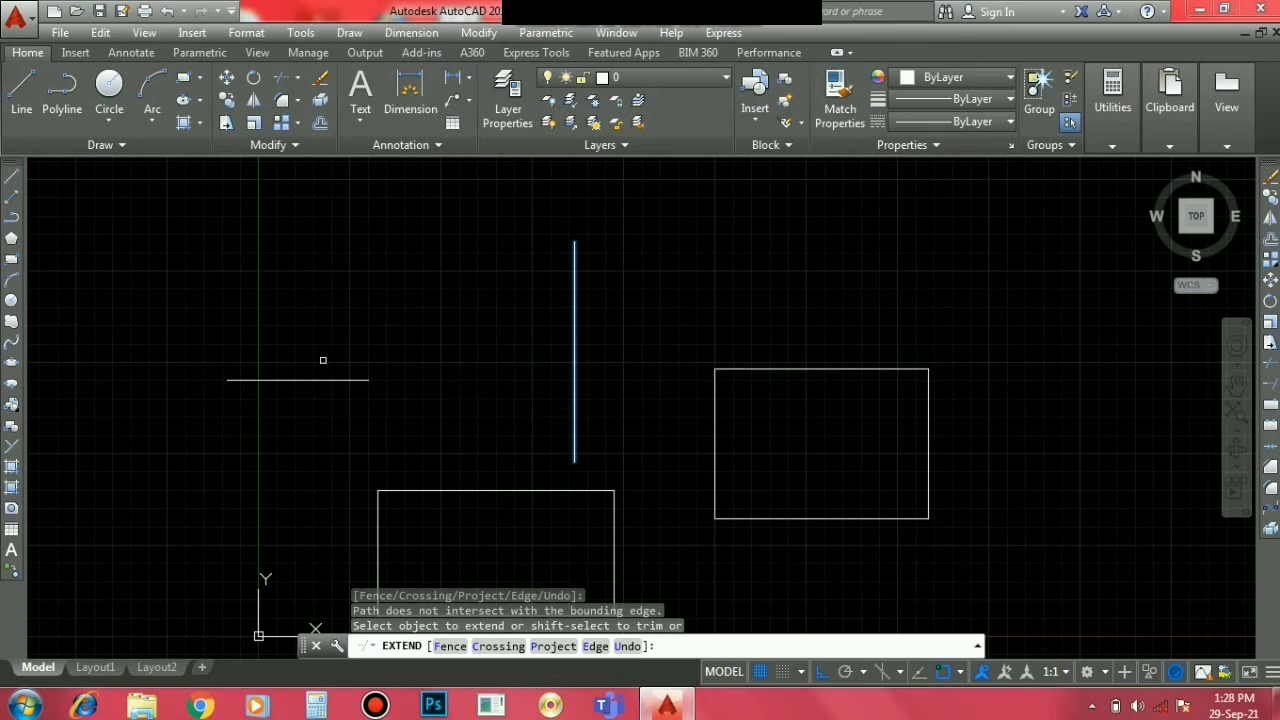
click(326, 379)
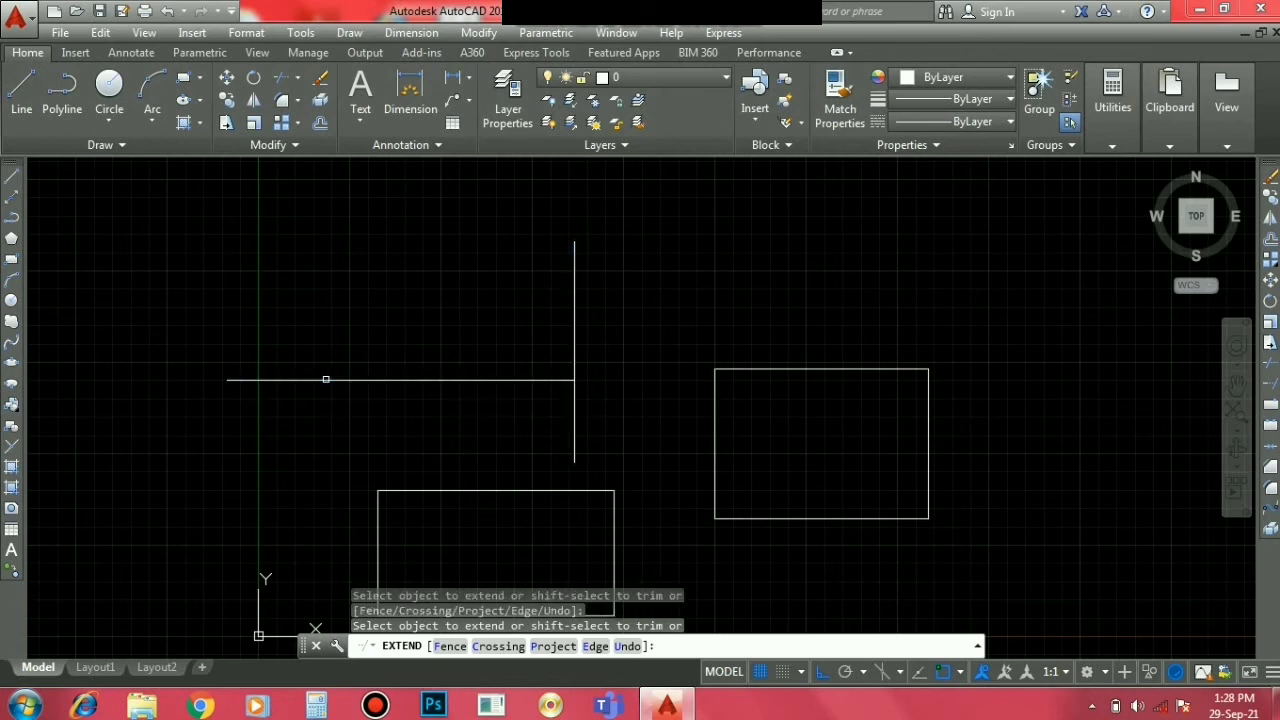
key(Return)
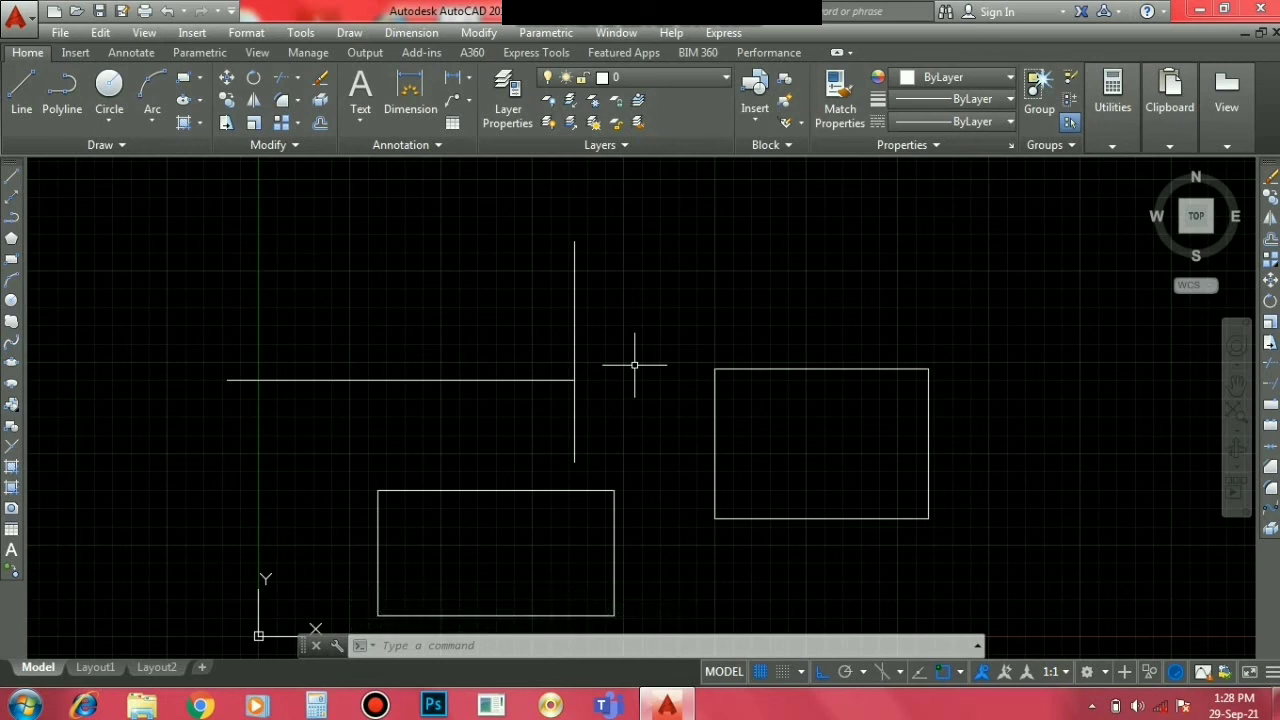
key(Escape)
scroll(1046, 430, down, 2)
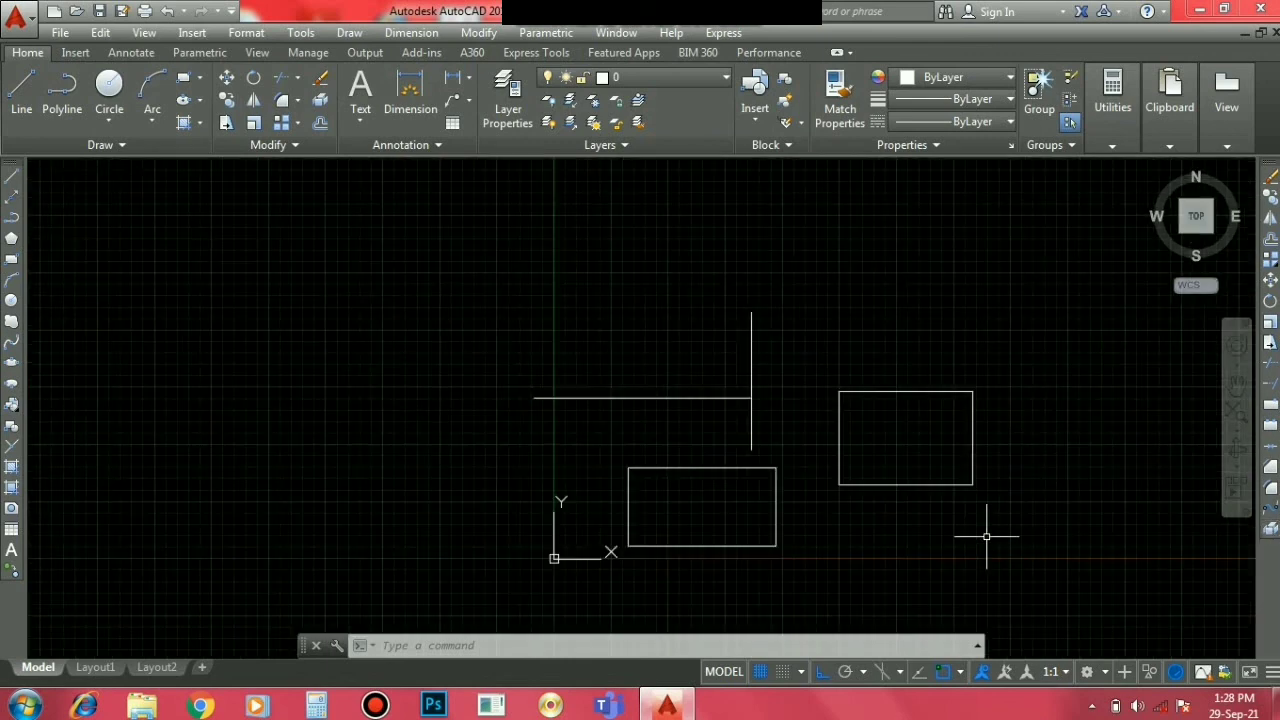
scroll(986, 537, up, 2)
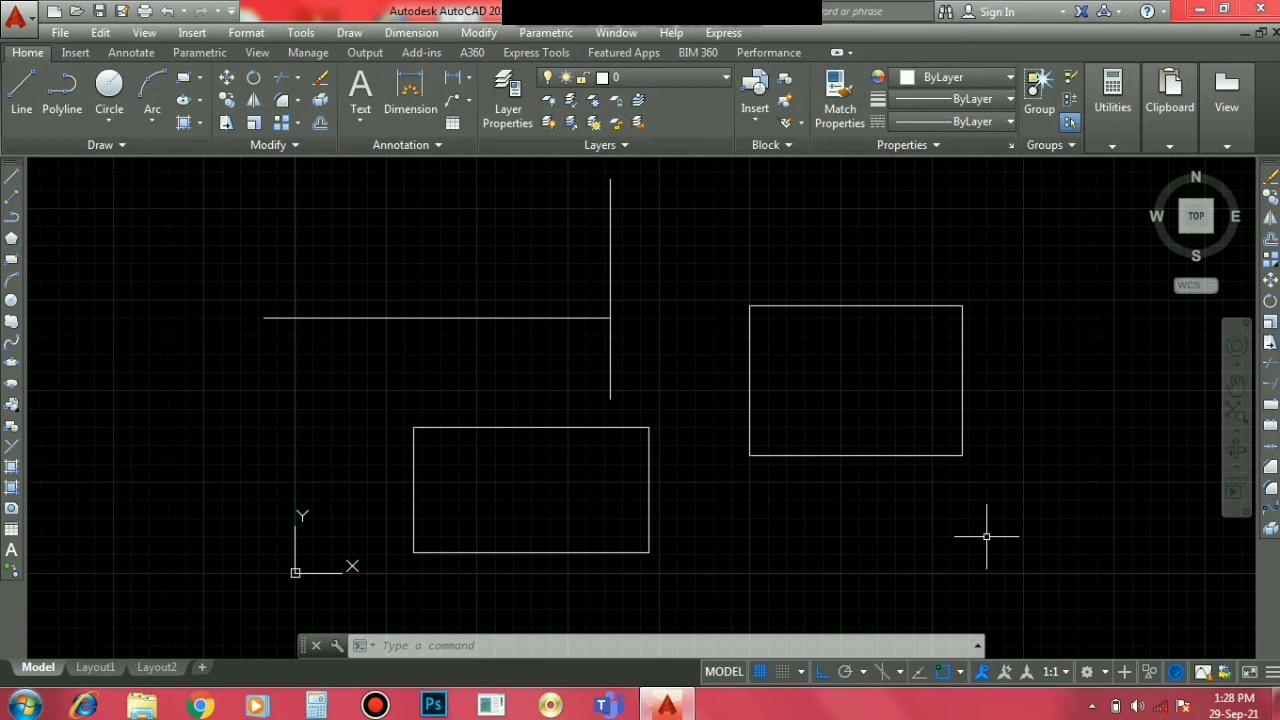